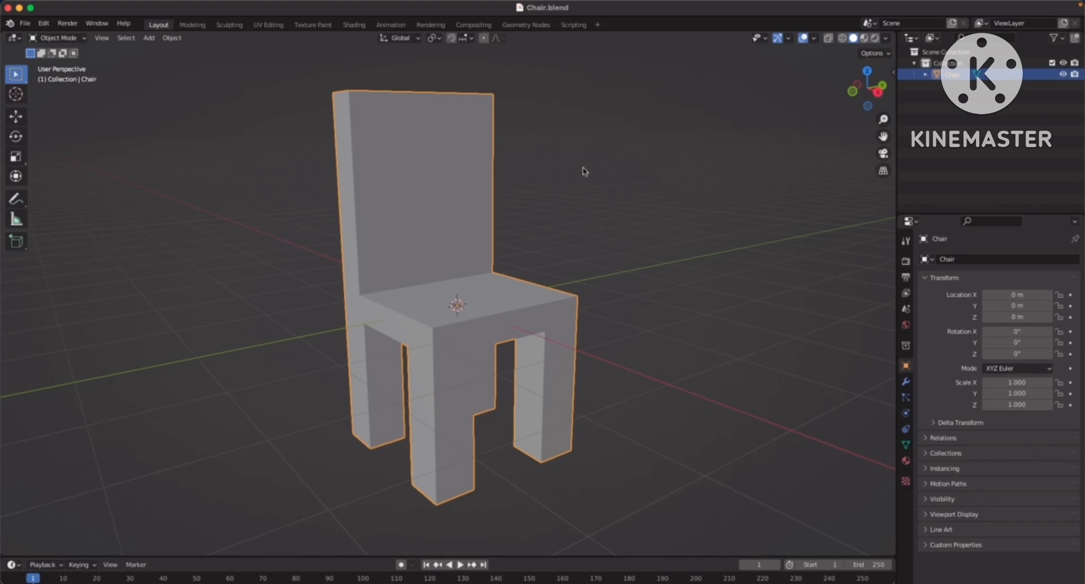
Examine the chair's UV layout in the UV Editing workspace with the face selection inverted, and return to the Layout workspace
left_click(640, 169)
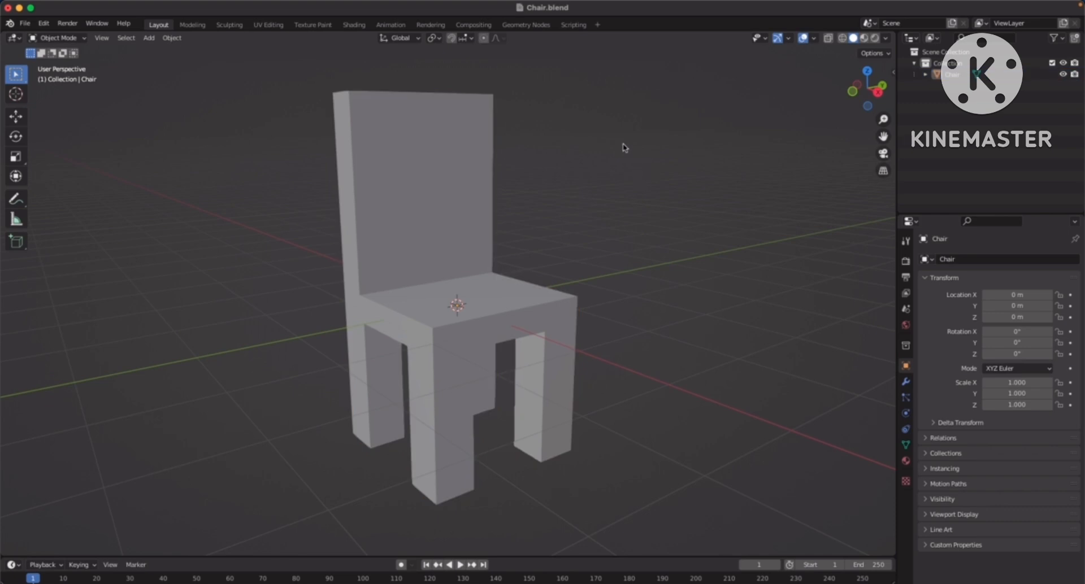
left_click(440, 204)
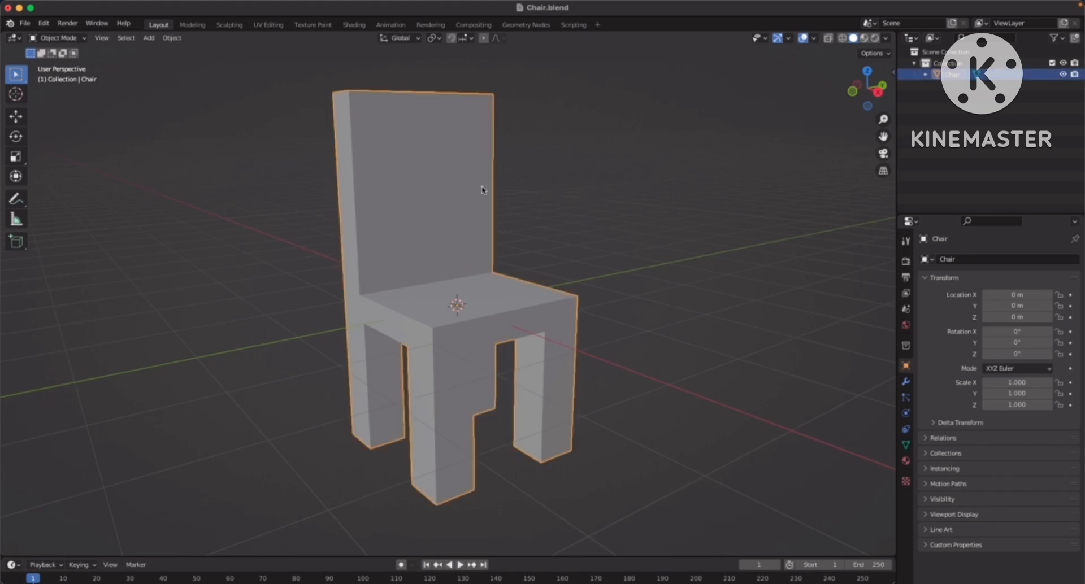
left_click(269, 25)
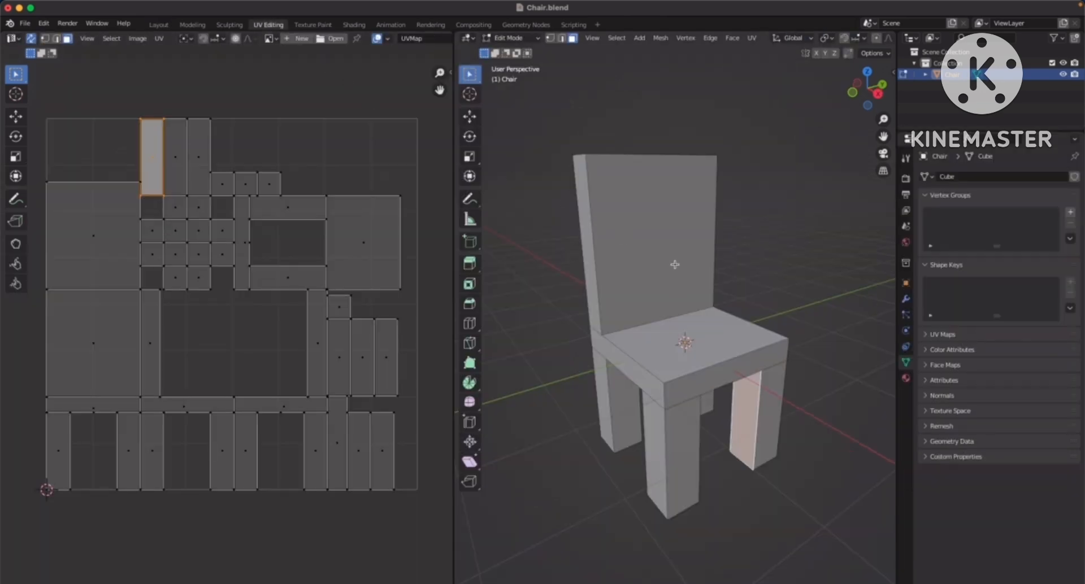
key("ctrl+i")
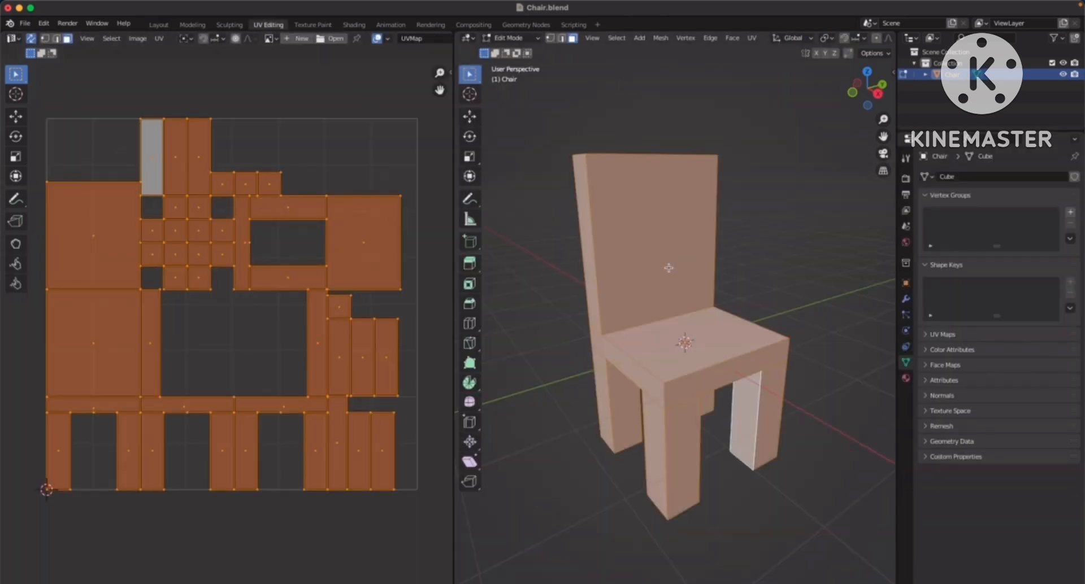
left_click(158, 25)
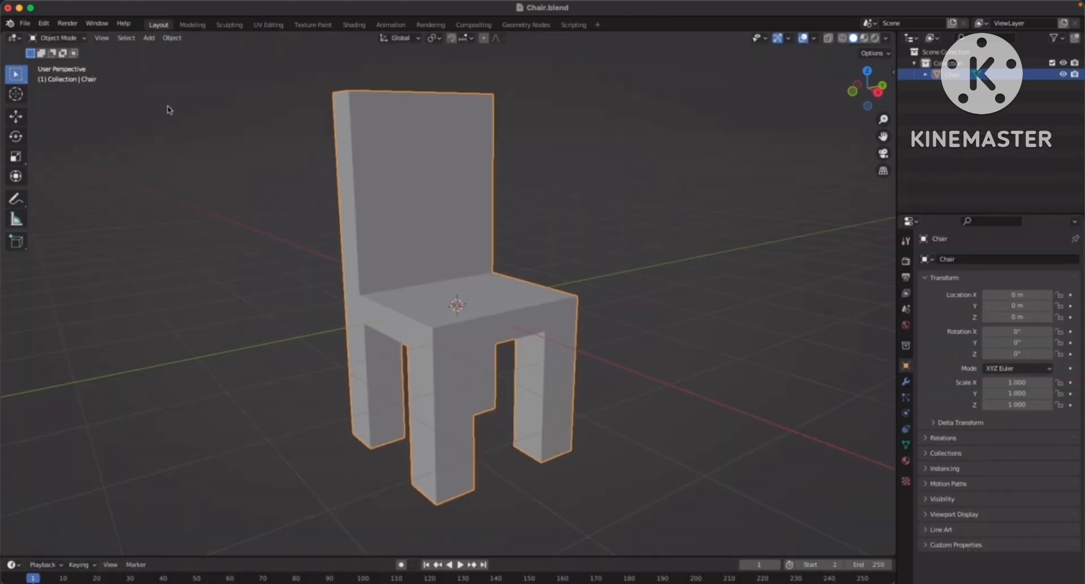
Open the add-on preferences and search for "node" with the enabled-only filter turned off
left_click(44, 25)
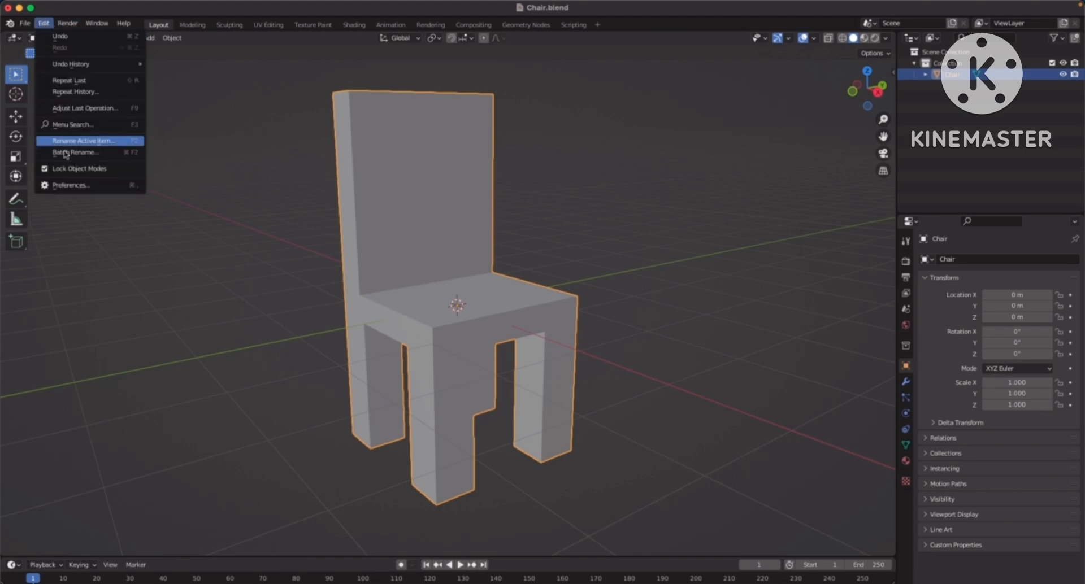
left_click(99, 187)
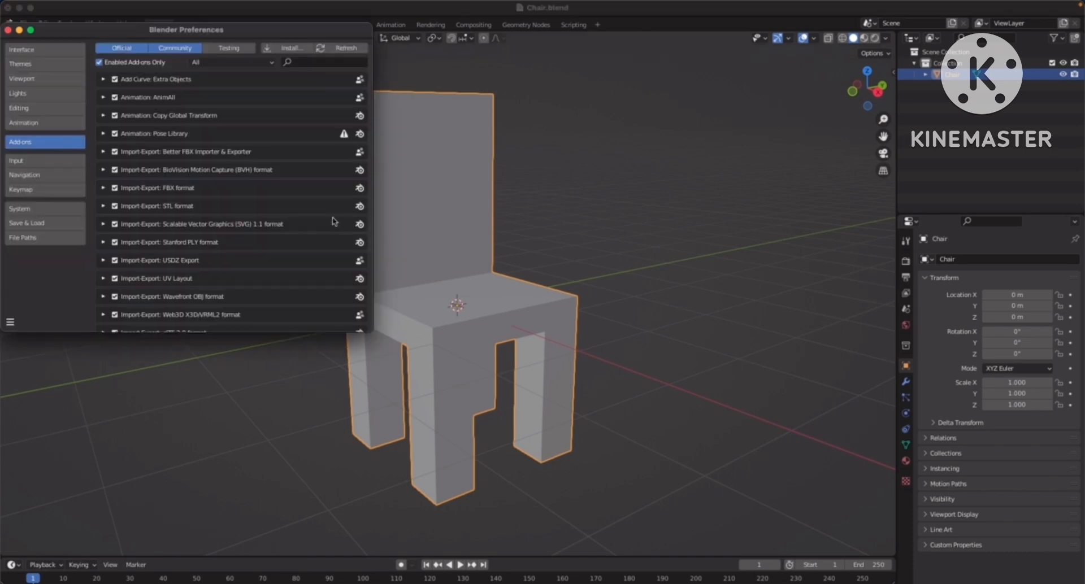
left_click_drag(250, 20, 511, 144)
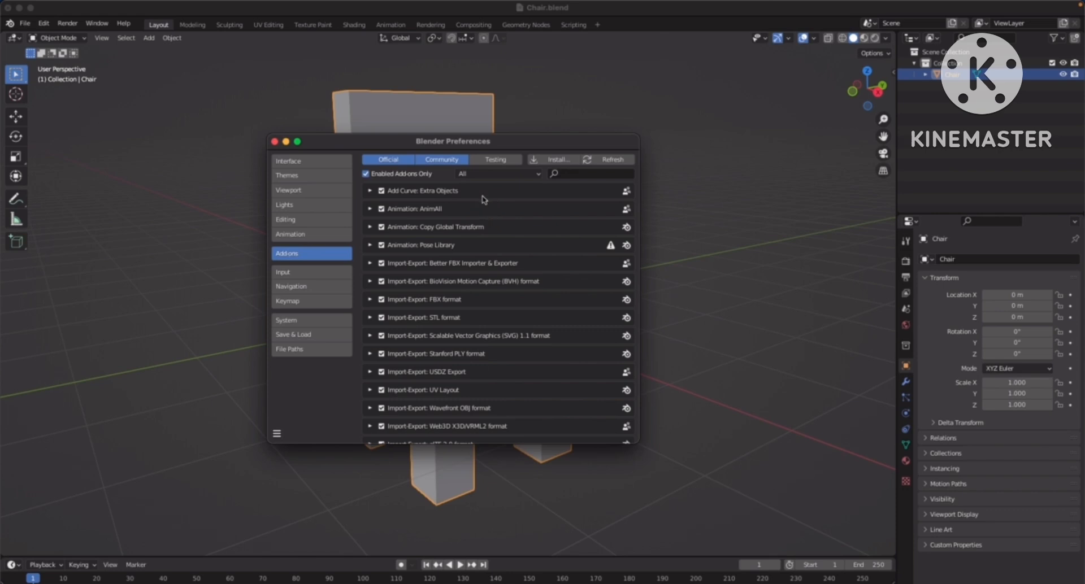
left_click(572, 176)
type("node")
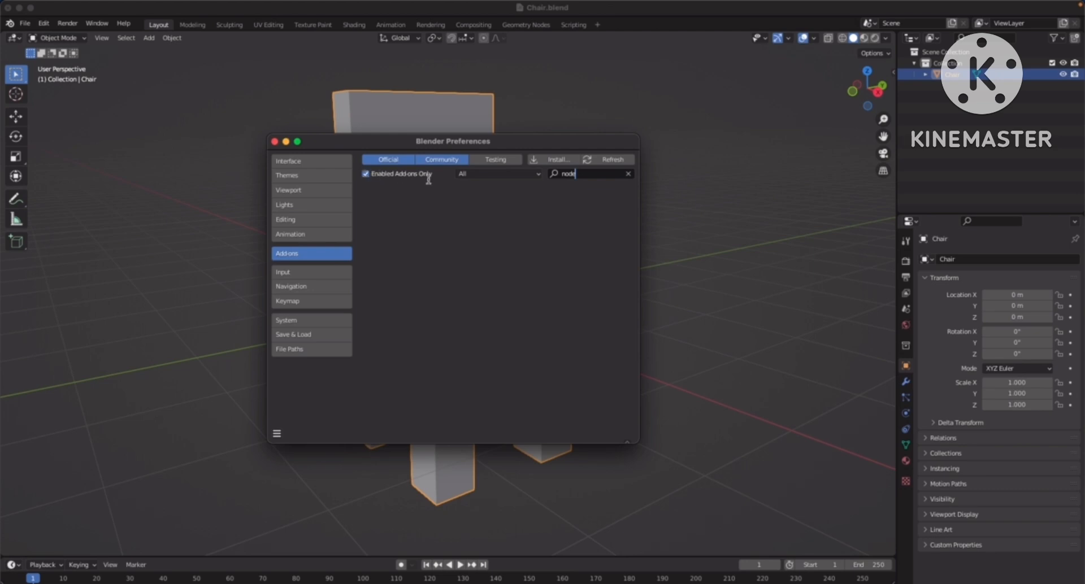
left_click(366, 174)
left_click_drag(520, 146, 508, 165)
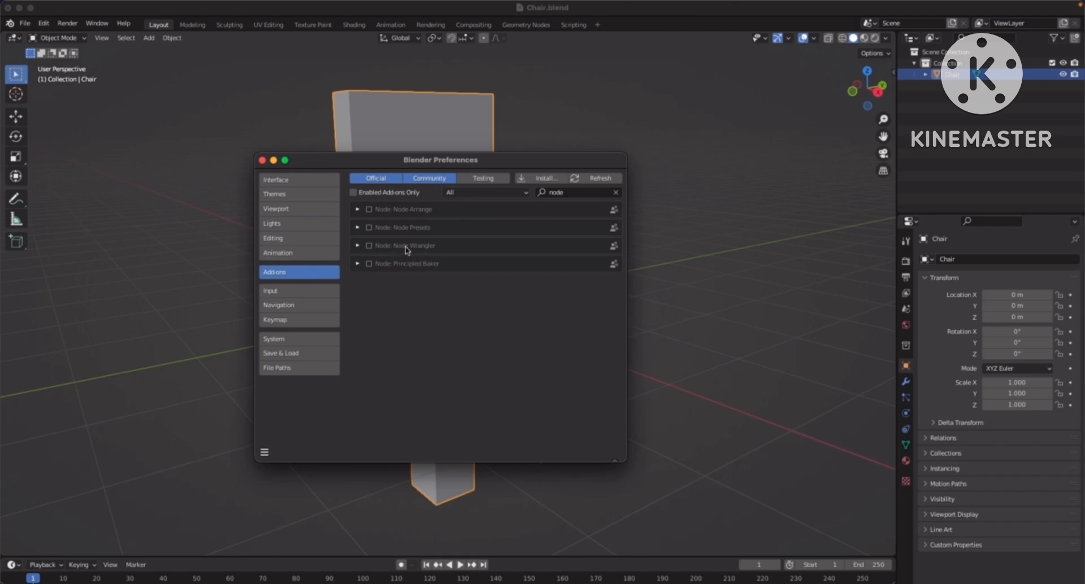
Enable the Node Wrangler add-on, save the preferences and close their window
left_click(357, 245)
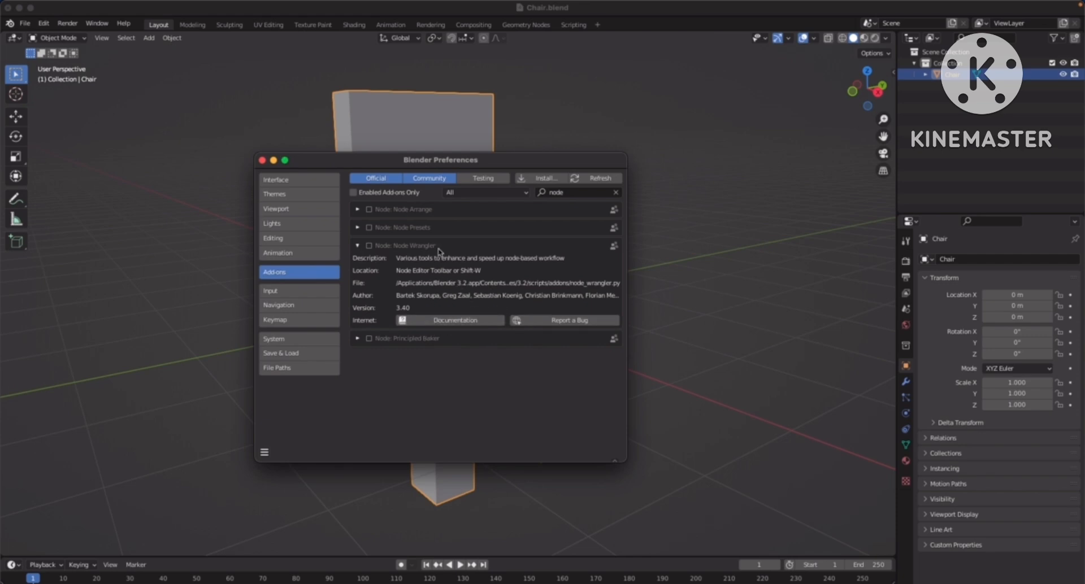
left_click(358, 246)
left_click(369, 245)
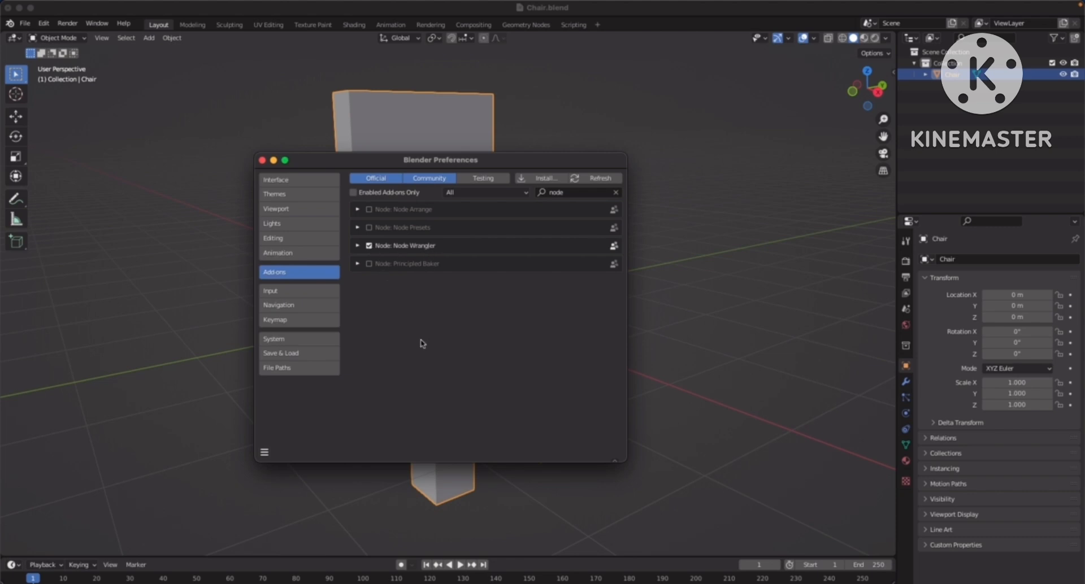
left_click(265, 453)
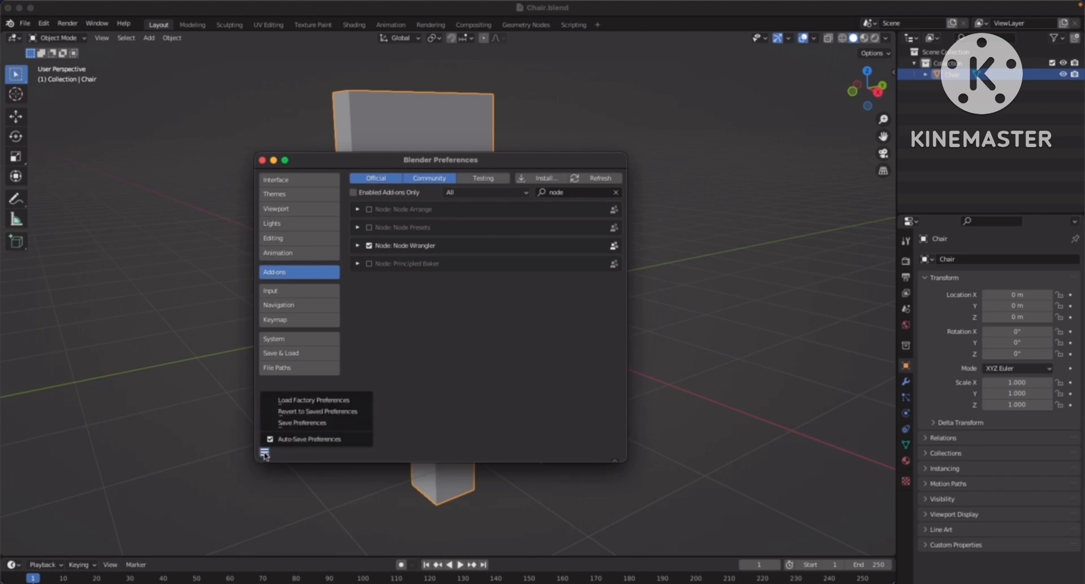
left_click(308, 426)
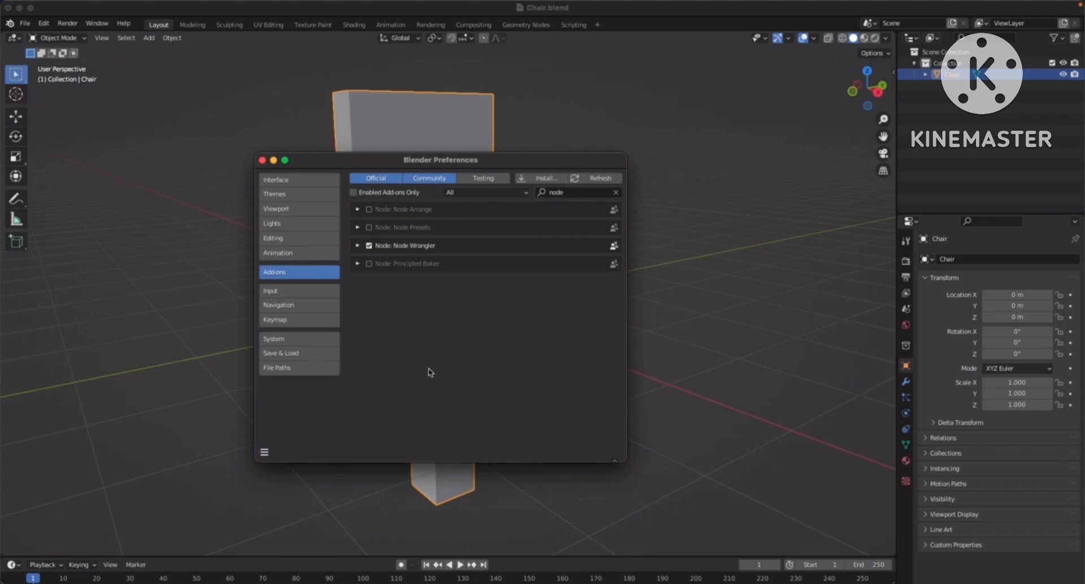
left_click(262, 161)
Select the chair and switch to the Shading workspace with the chair framed in the viewport
left_click(209, 238)
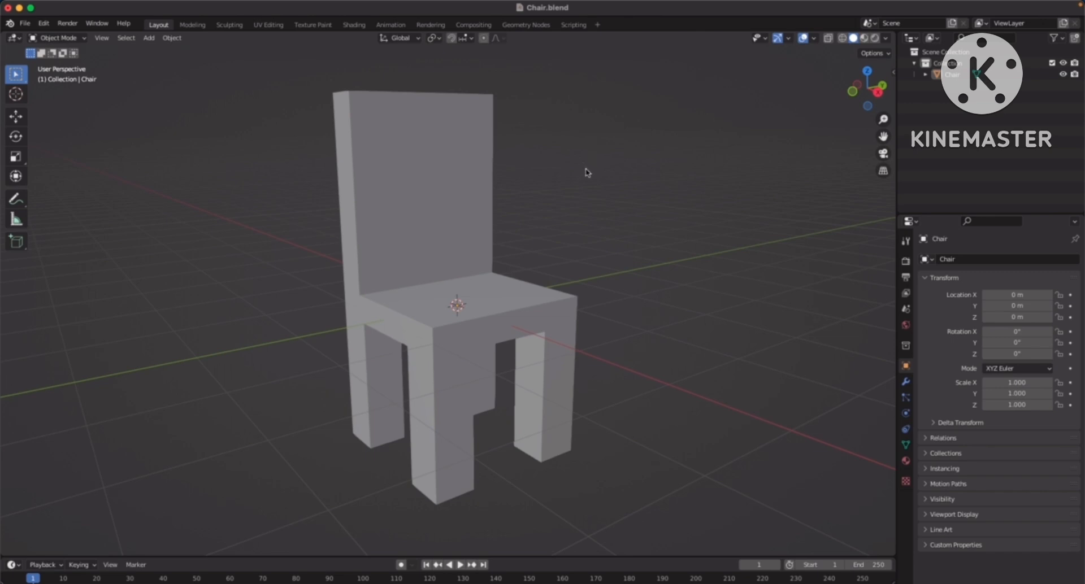
left_click(450, 195)
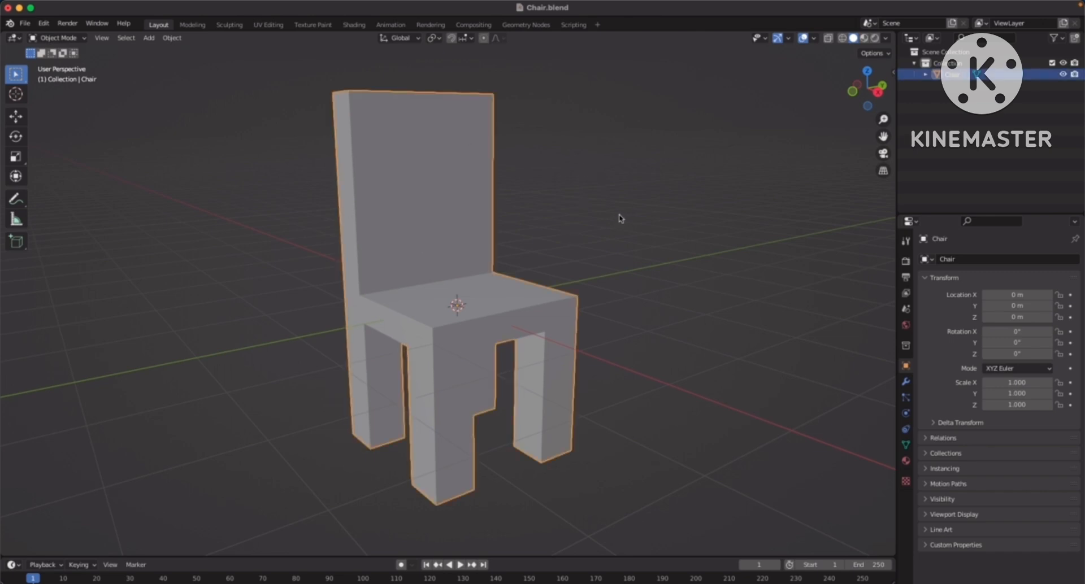
middle_click_drag(624, 208, 618, 205)
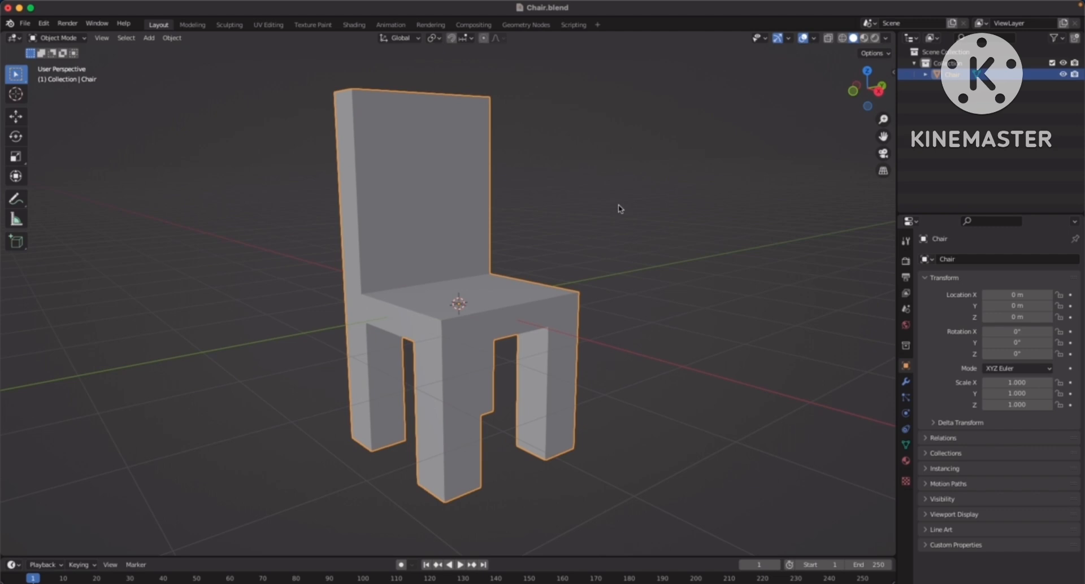
left_click(661, 199)
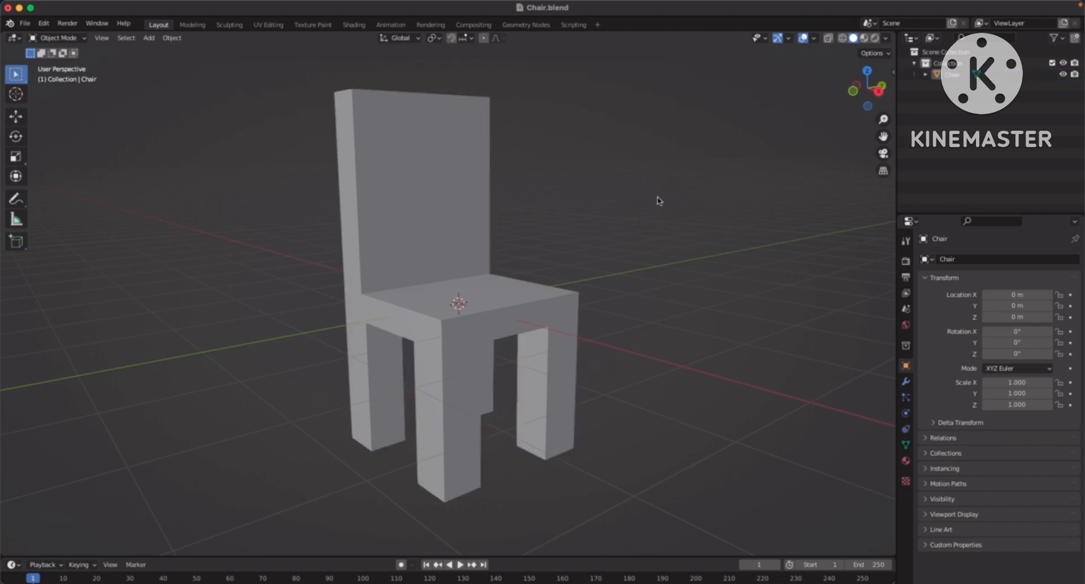
left_click(419, 169)
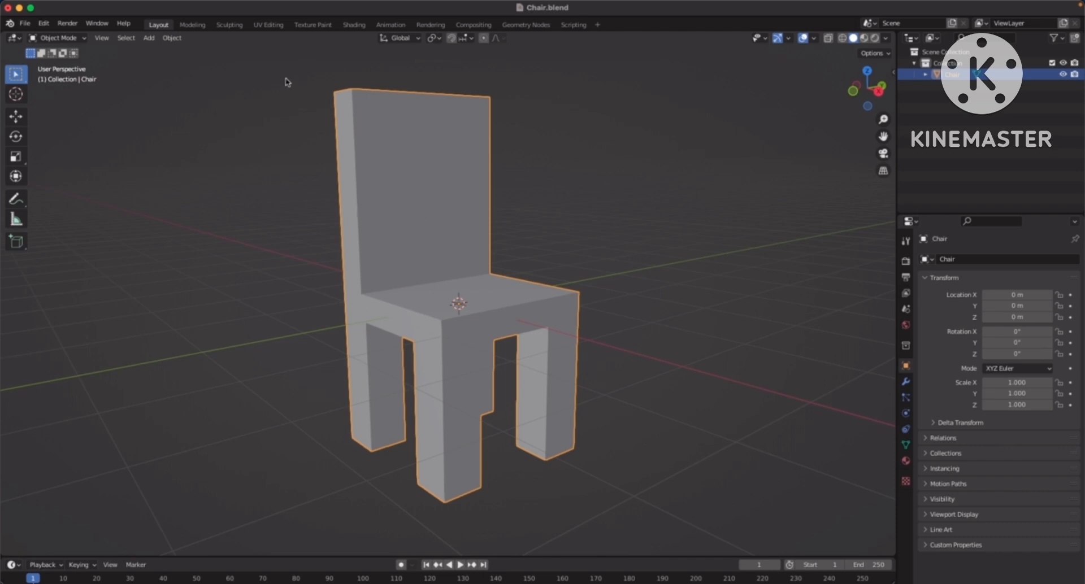
left_click(358, 26)
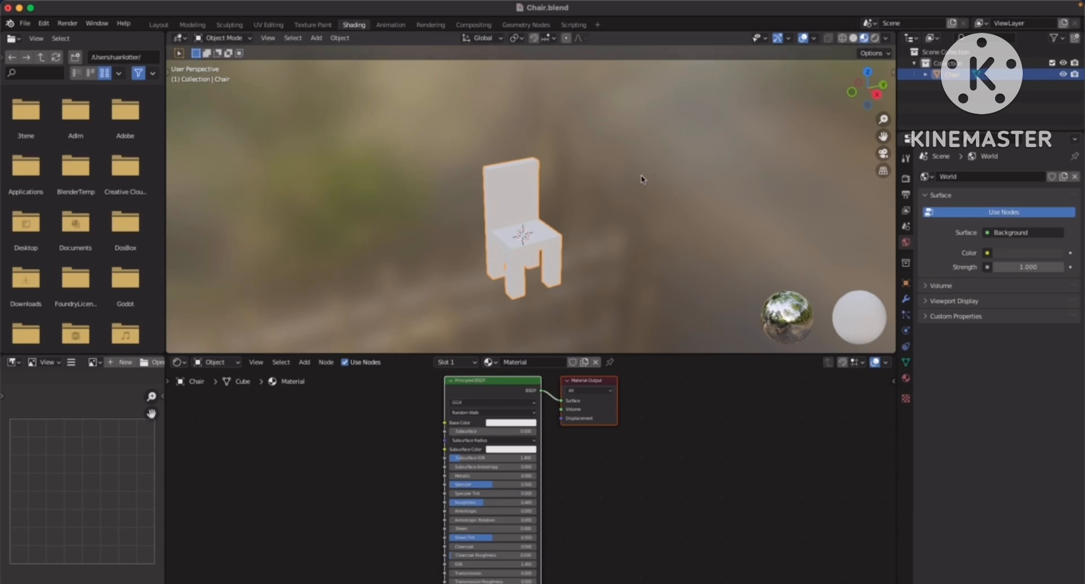
key("KP_Decimal")
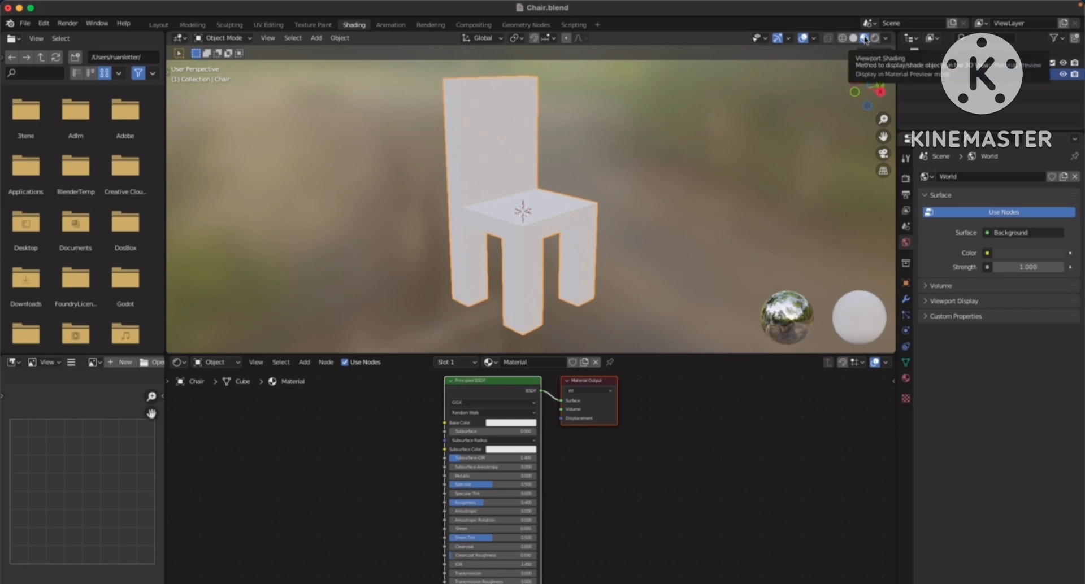
mouse_move(560, 165)
middle_mouse_down()
mouse_move(623, 181)
mouse_move(461, 198)
mouse_move(557, 192)
mouse_move(531, 186)
mouse_move(586, 177)
mouse_move(458, 179)
mouse_move(580, 180)
middle_mouse_up()
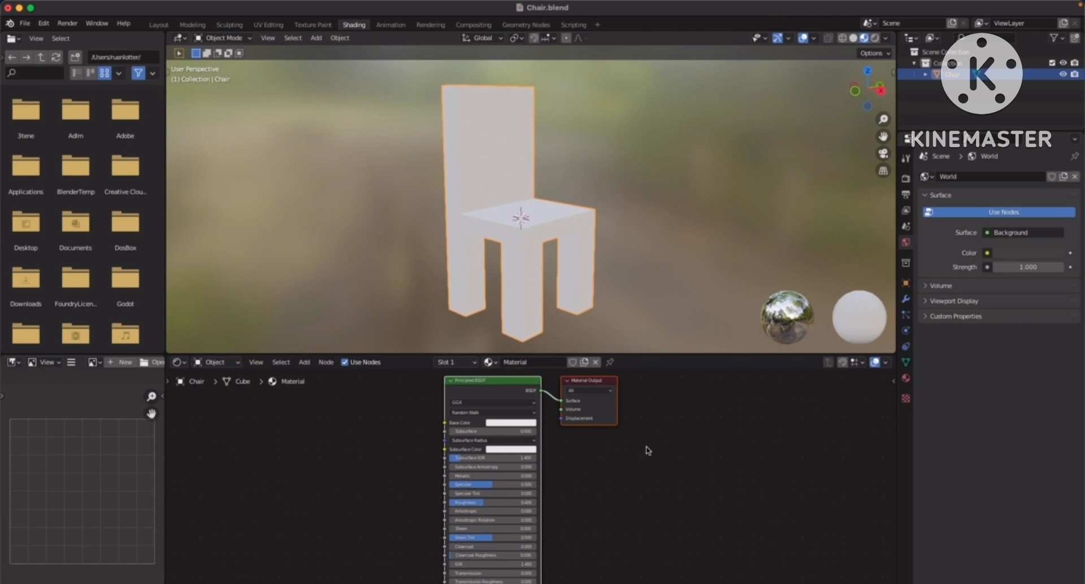
Enlarge the shader editor and spread the Principled BSDF and Material Output nodes apart
left_click_drag(649, 354, 642, 290)
middle_click_drag(655, 388, 643, 355)
middle_click_drag(643, 355, 641, 415, "ctrl")
middle_click_drag(681, 394, 620, 410)
middle_click_drag(534, 424, 617, 423)
middle_click_drag(564, 446, 604, 446, "ctrl")
left_click_drag(556, 355, 479, 359)
left_click_drag(660, 351, 643, 369)
middle_click_drag(583, 359, 589, 339)
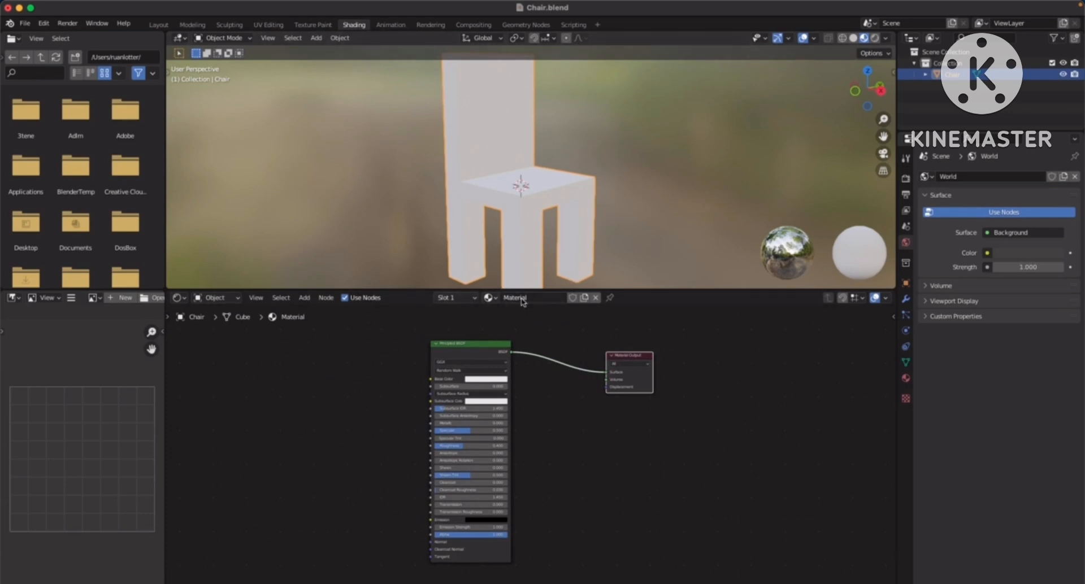
Unlink the existing material from the chair and enlarge the 3D viewport
left_click(596, 299)
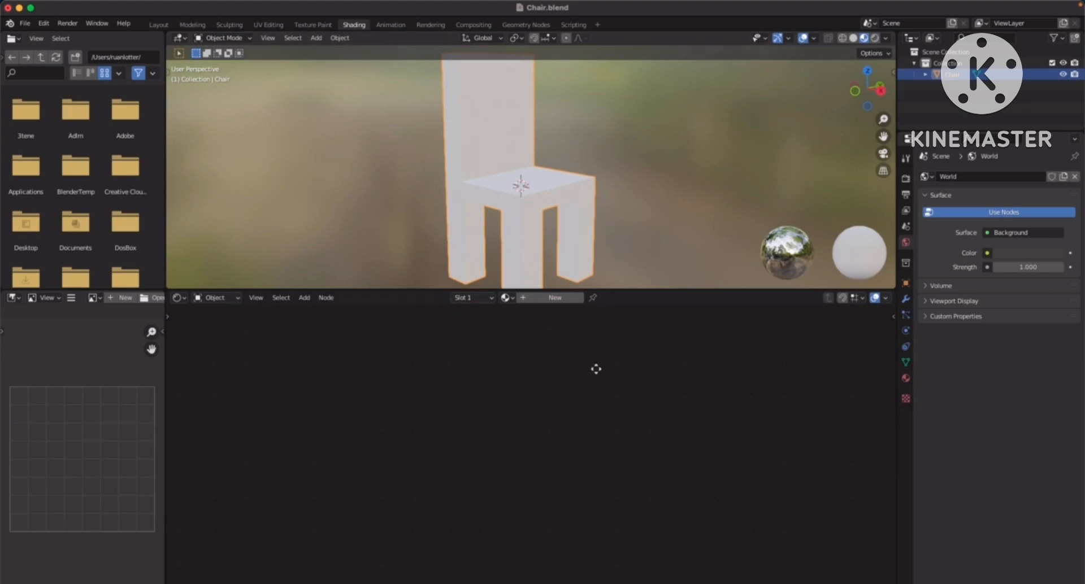
middle_click_drag(612, 231, 607, 224)
scroll(615, 204, "down", 2)
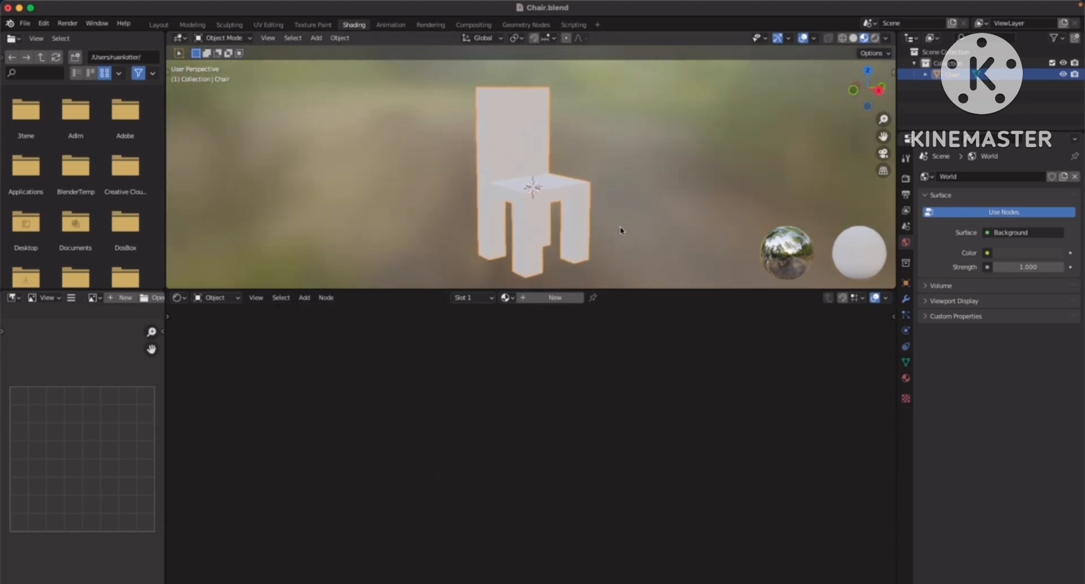
left_click_drag(629, 289, 629, 388)
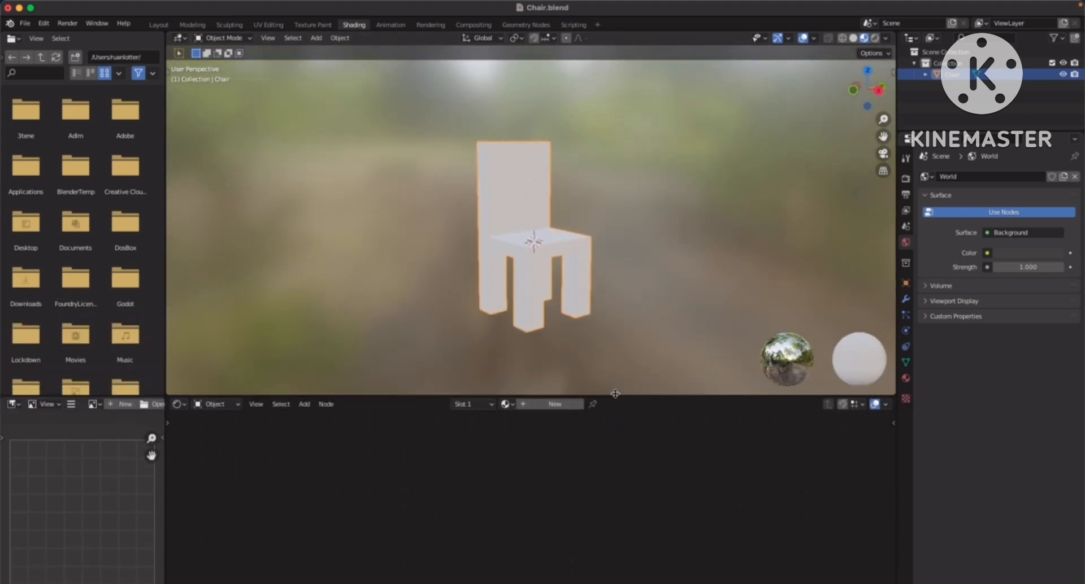
scroll(629, 235, "up", 2)
middle_click_drag(629, 231, 619, 218, "shift")
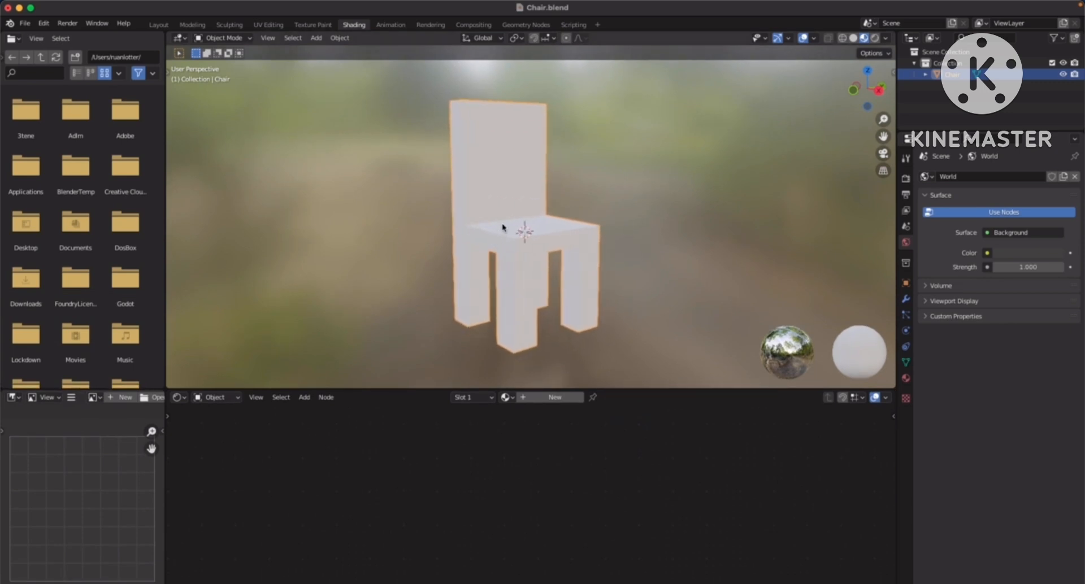
Create a new material for the chair and name it Wood
left_click(568, 399)
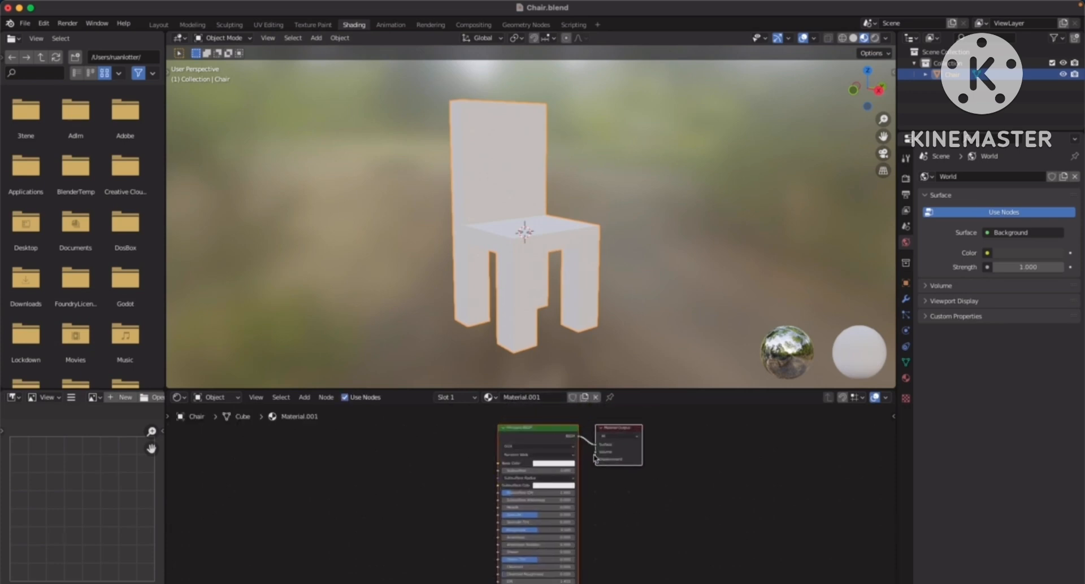
double_click(547, 398)
type("Wood")
key("Return")
middle_click_drag(455, 473, 450, 464)
scroll(561, 507, "down", 1)
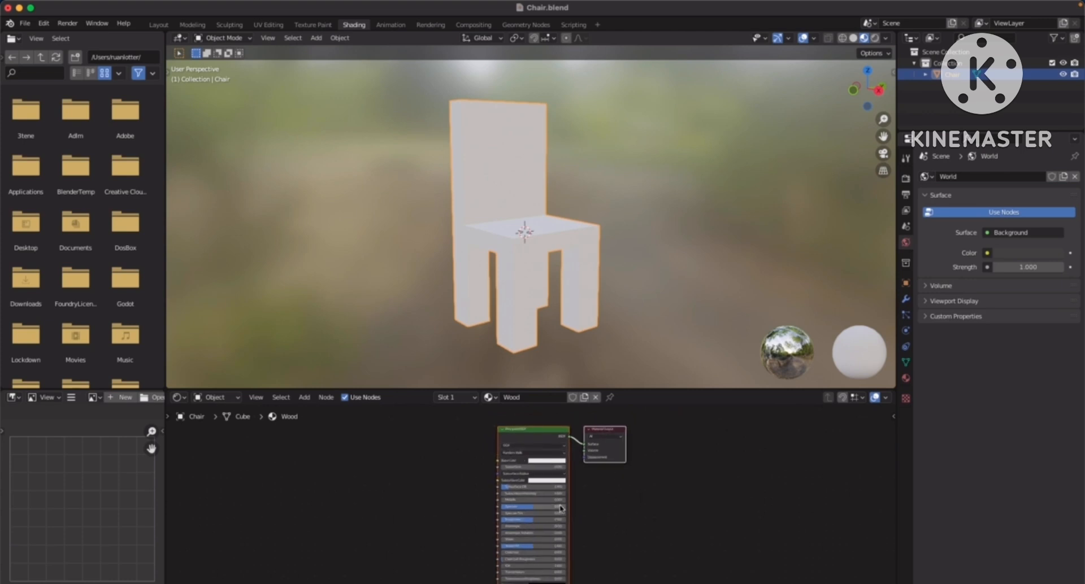
Enlarge the shader editor and select the Wood material's Principled BSDF node
left_click_drag(646, 390, 646, 261)
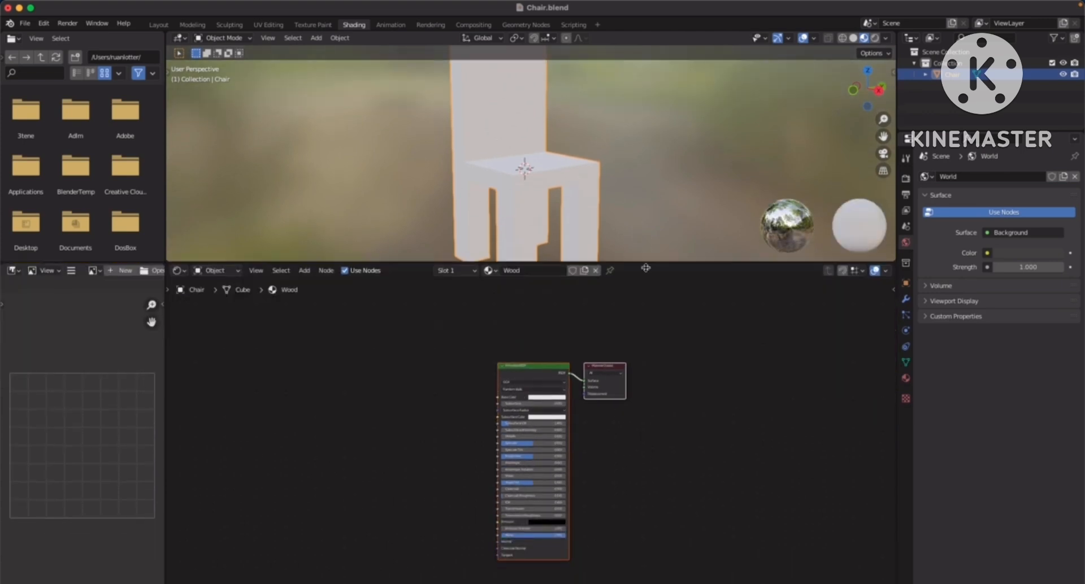
scroll(618, 399, "up", 2)
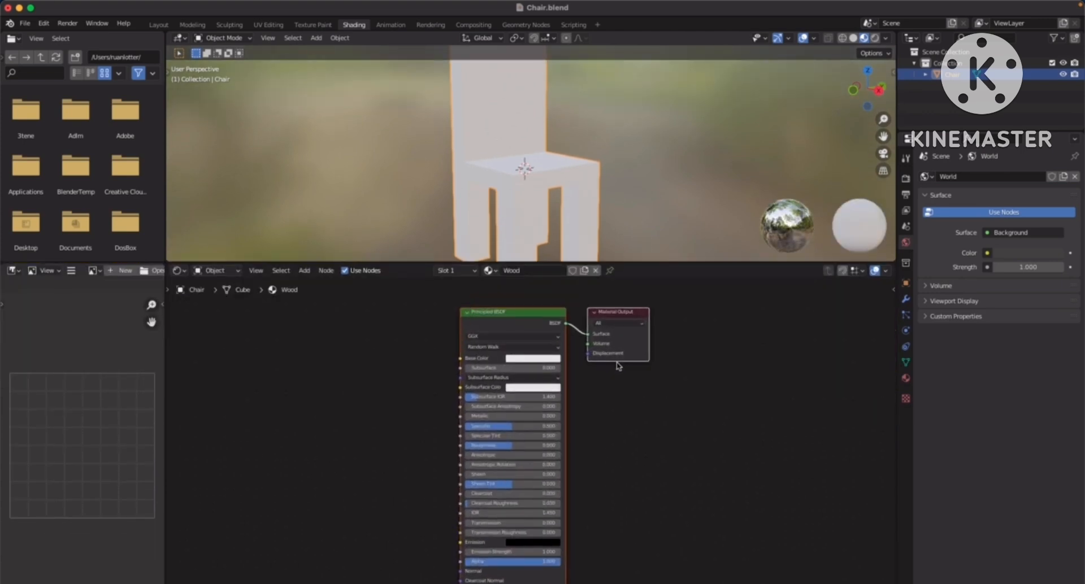
scroll(614, 210, "down", 4)
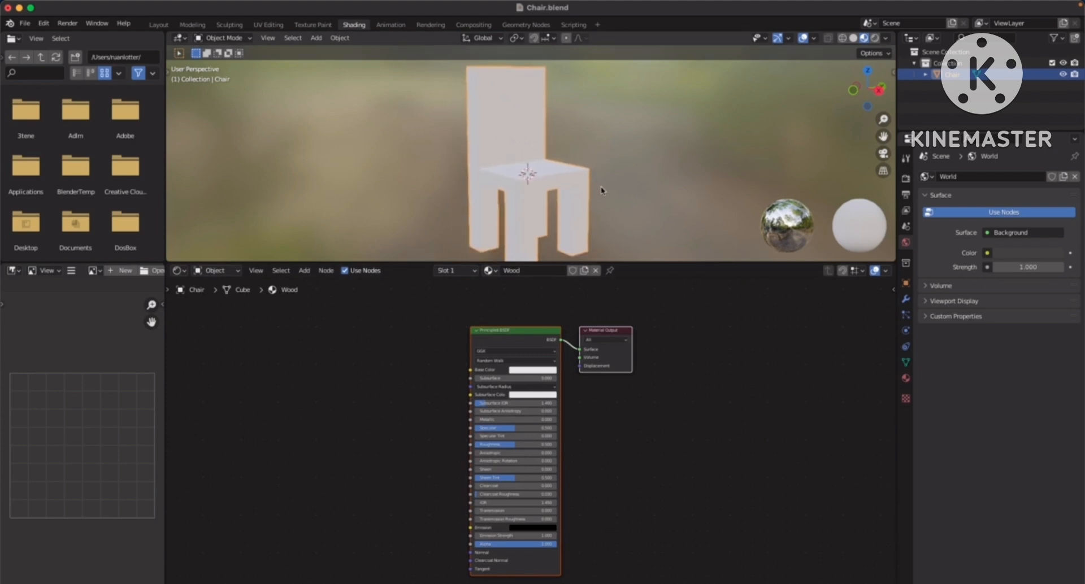
left_click(510, 305)
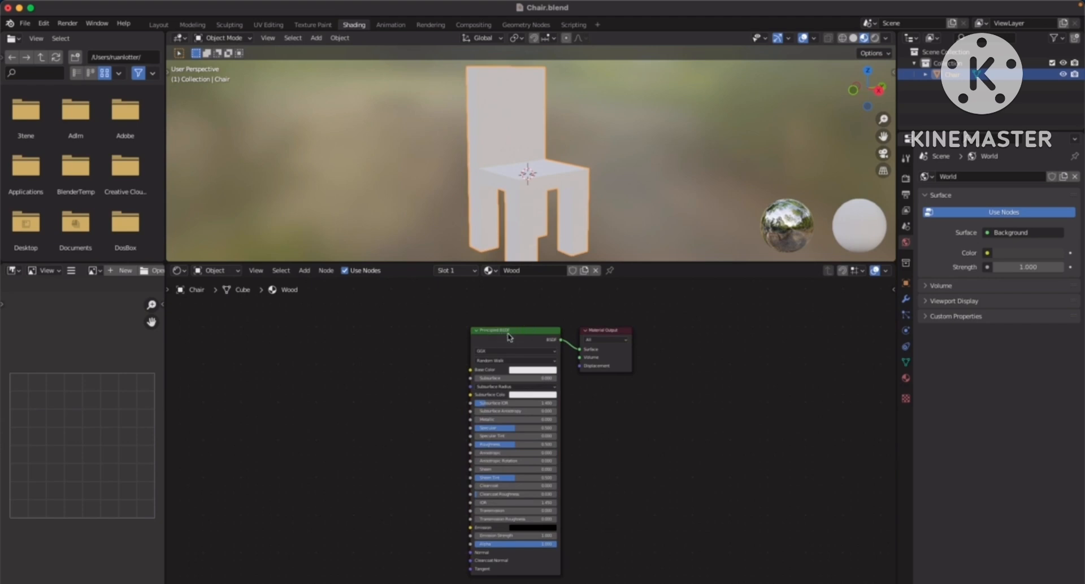
middle_click_drag(467, 338, 490, 309)
scroll(481, 322, "up", 2)
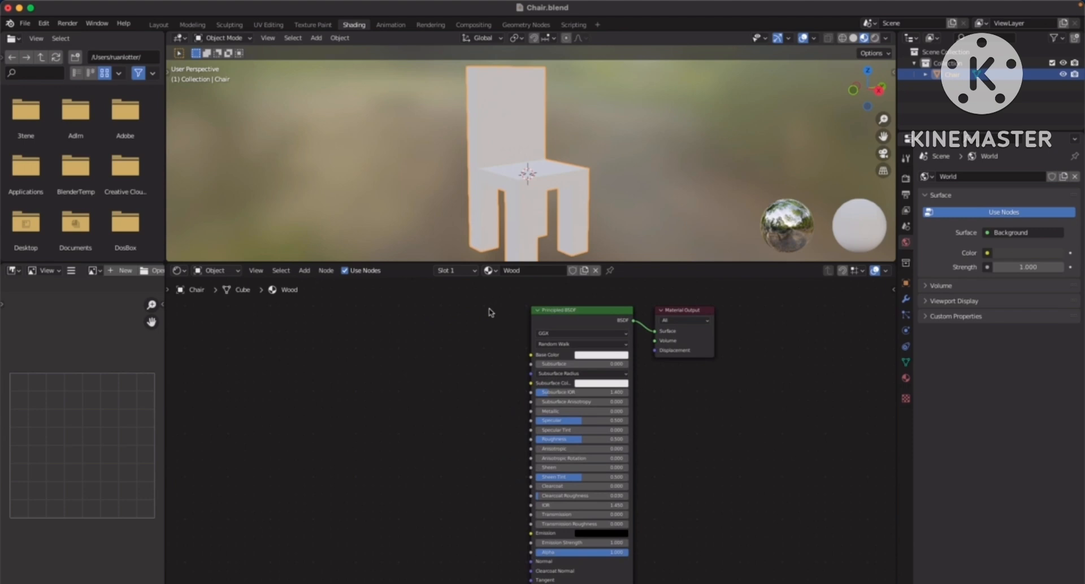
left_click(586, 313)
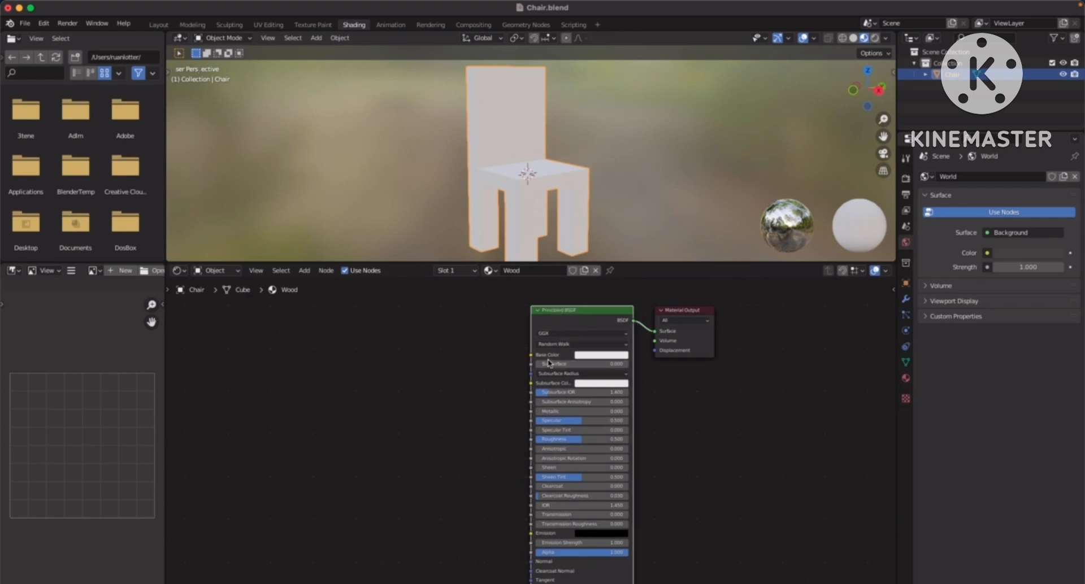
Add a Texture Coordinate, Mapping and Image Texture setup to the Principled BSDF and move the three nodes clear of it
key("ctrl+t")
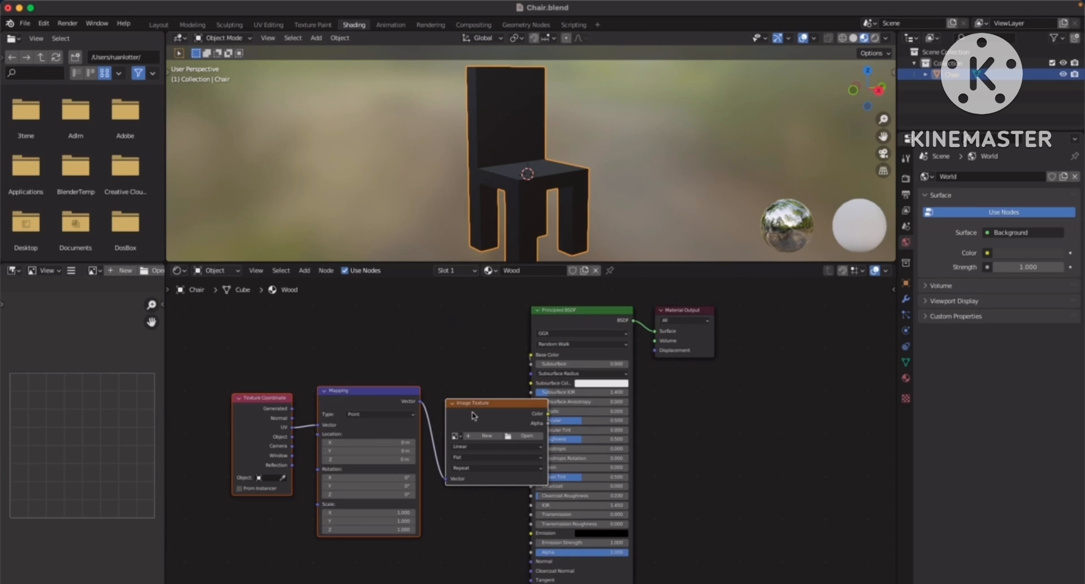
left_click_drag(484, 397, 429, 329)
middle_click_drag(530, 378, 592, 395)
left_click(519, 334)
left_click_drag(518, 329, 243, 448)
key("g")
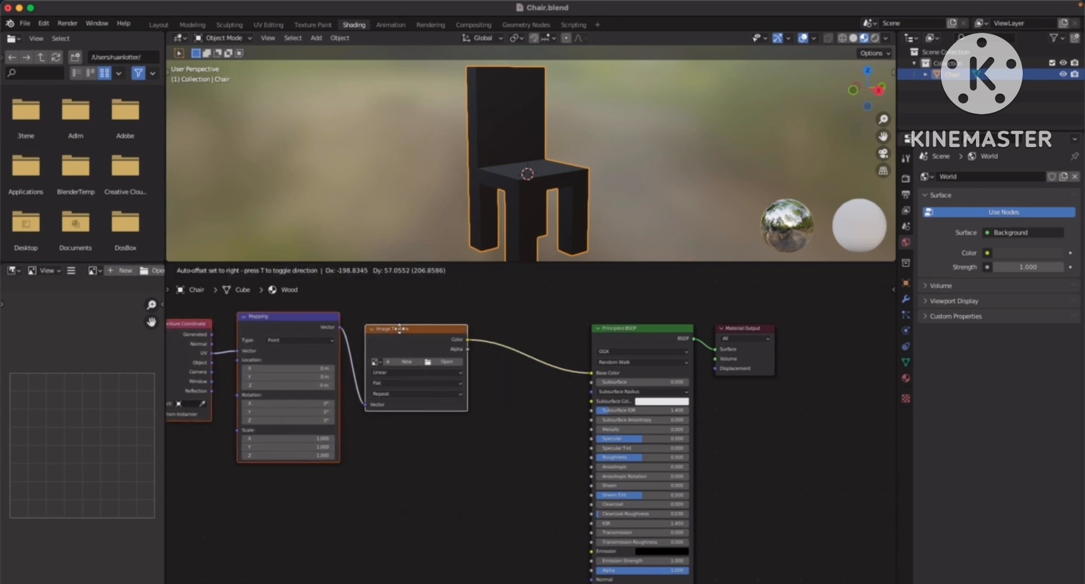
left_click(468, 326)
Move the Principled BSDF node closer to the Image Texture node, widening its gap to the Material Output
mouse_move(590, 378)
middle_mouse_down()
mouse_move(642, 386)
mouse_move(595, 361)
middle_mouse_up()
scroll(562, 373, "down", 1)
left_click_drag(632, 329, 611, 329)
scroll(550, 360, "up", 4)
scroll(549, 362, "down", 3)
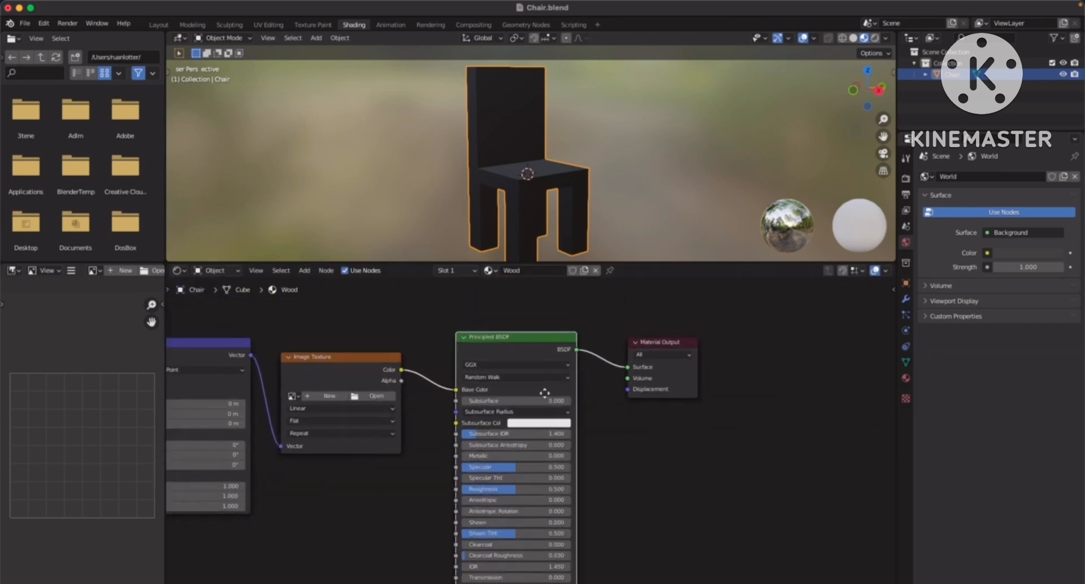
Examine the Principled BSDF's inputs and the texture nodes feeding its Base Color
middle_click_drag(539, 382, 537, 351)
mouse_move(504, 413)
middle_mouse_down()
mouse_move(503, 362)
mouse_move(511, 415)
middle_mouse_up()
middle_click_drag(511, 371, 509, 340)
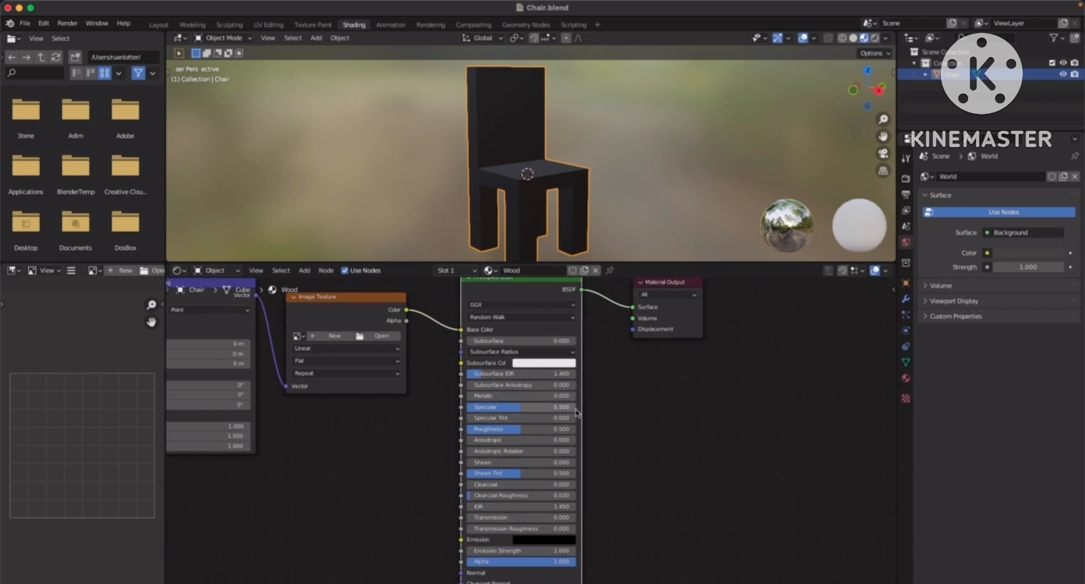
middle_click_drag(514, 409, 589, 430)
middle_click_drag(571, 376, 691, 391)
middle_click_drag(605, 389, 565, 424)
scroll(492, 428, "up", 5)
middle_click_drag(366, 383, 475, 430)
scroll(567, 411, "down", 2)
middle_click_drag(574, 410, 656, 400)
middle_click_drag(570, 403, 623, 411)
middle_click_drag(501, 378, 524, 381)
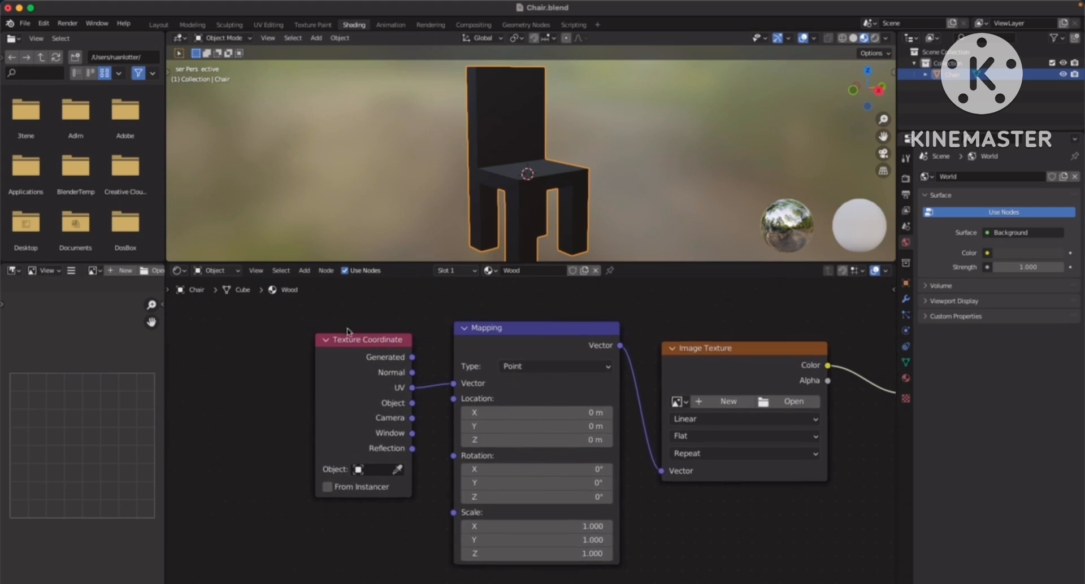
Space out the Texture Coordinate and Mapping nodes so the UV and Vector connections are easy to read
left_click_drag(364, 344, 342, 340)
scroll(464, 324, "up", 3)
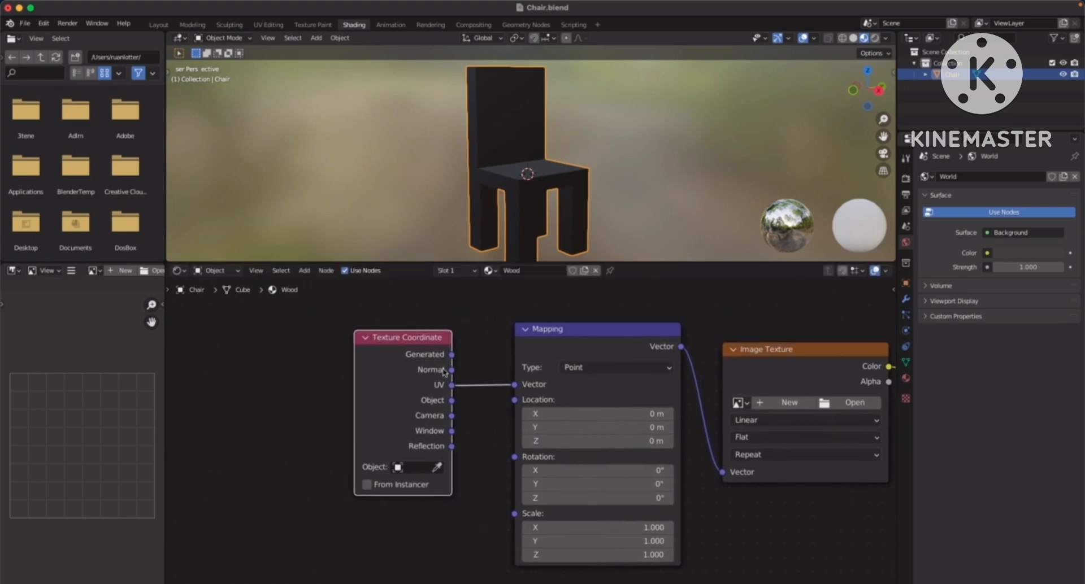
middle_click_drag(454, 365, 487, 409)
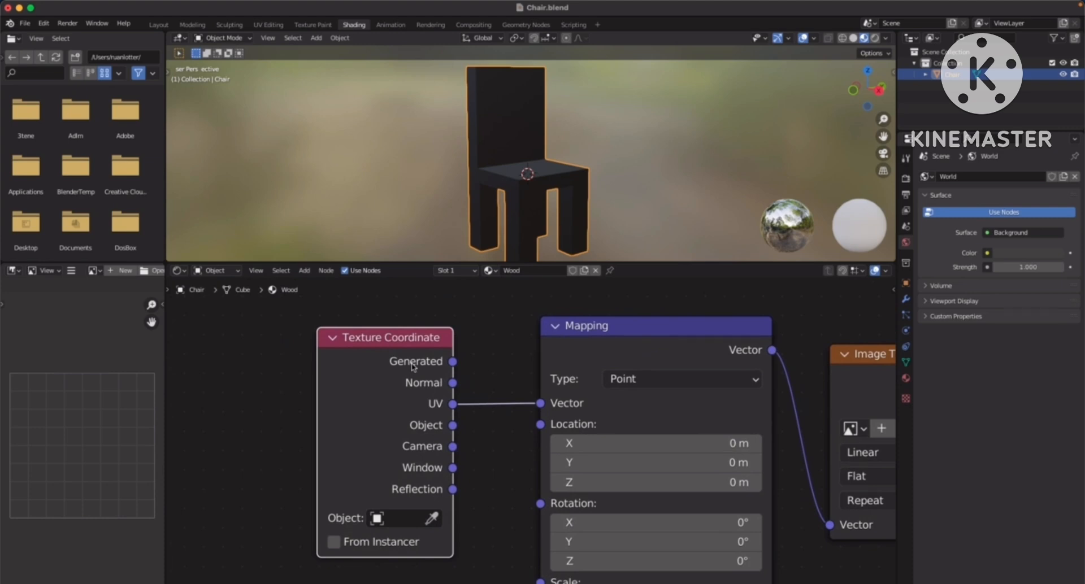
left_click_drag(398, 340, 395, 341)
middle_click_drag(480, 384, 452, 366)
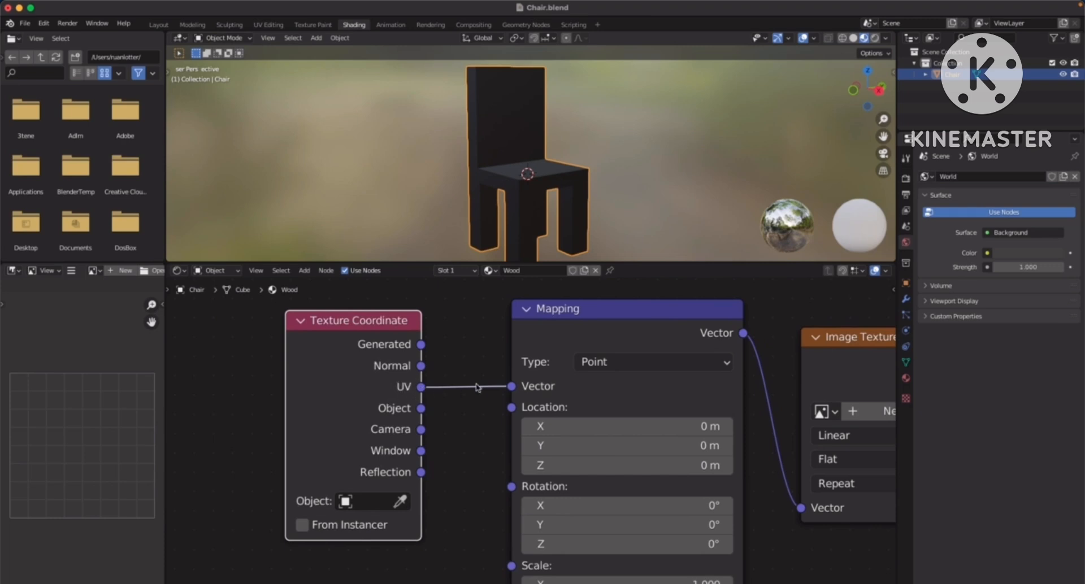
scroll(475, 387, "down", 3)
left_click_drag(487, 311, 469, 308)
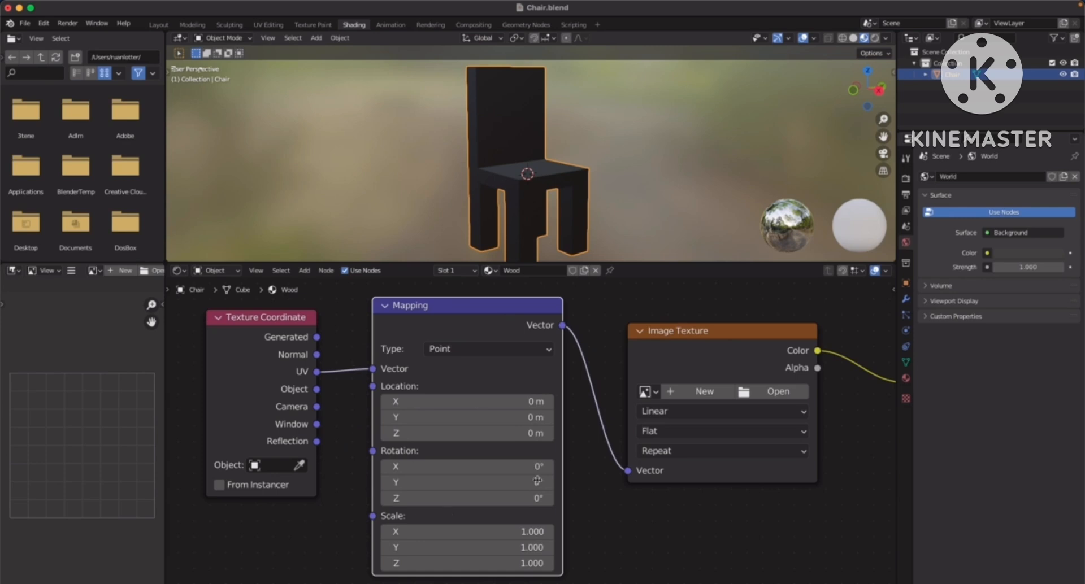
Reposition the Image Texture node slightly and load kitchen_wood_diff_4k.jpg from the KitchenWood folder into it
middle_click_drag(518, 358, 385, 372)
mouse_move(501, 362)
middle_mouse_down()
mouse_move(424, 359)
mouse_move(458, 364)
mouse_move(447, 366)
middle_mouse_up()
left_click_drag(491, 347, 507, 330)
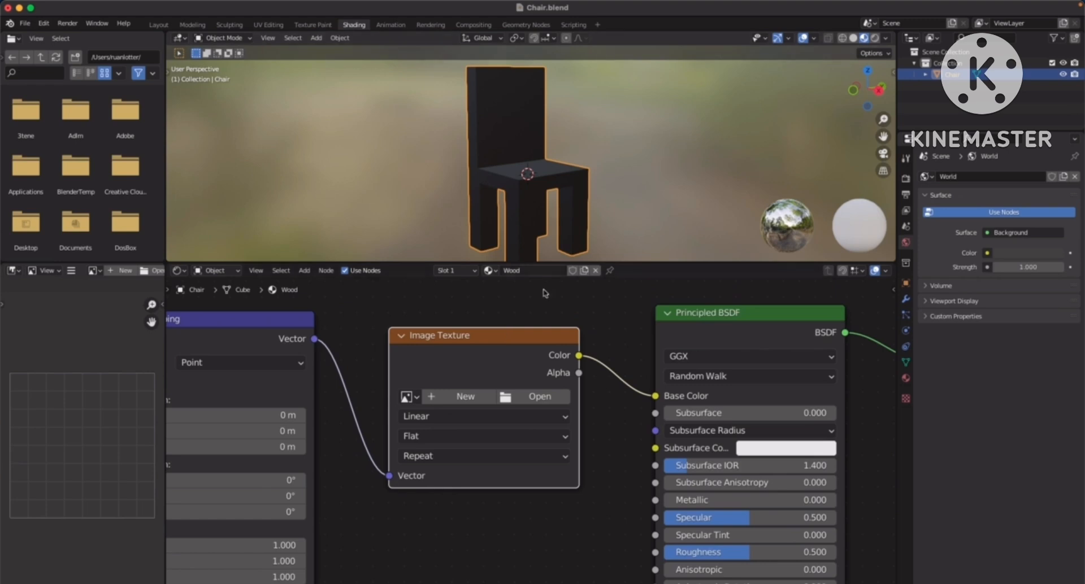
left_click(541, 398)
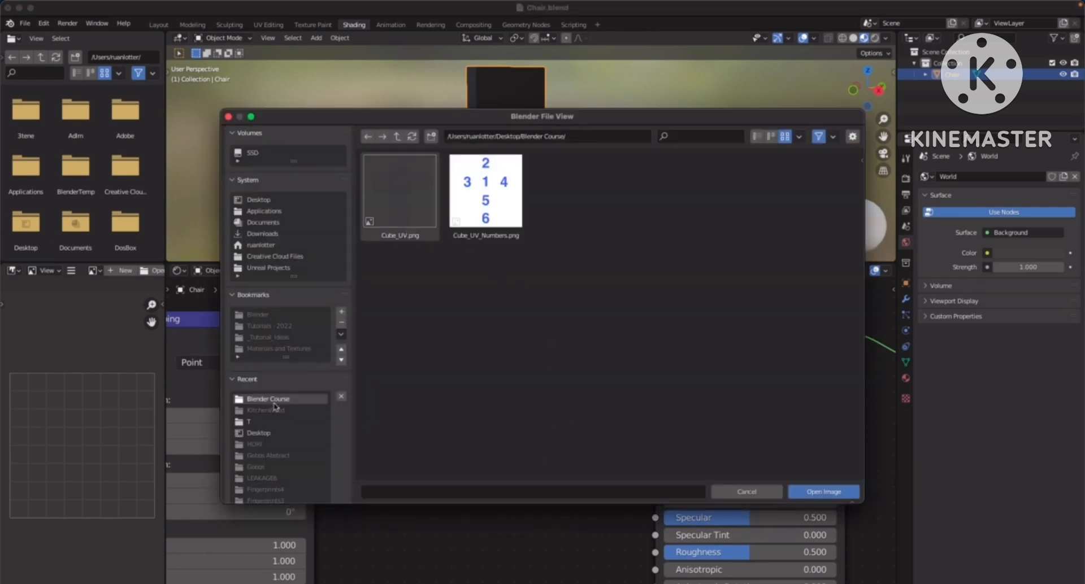
left_click(266, 410)
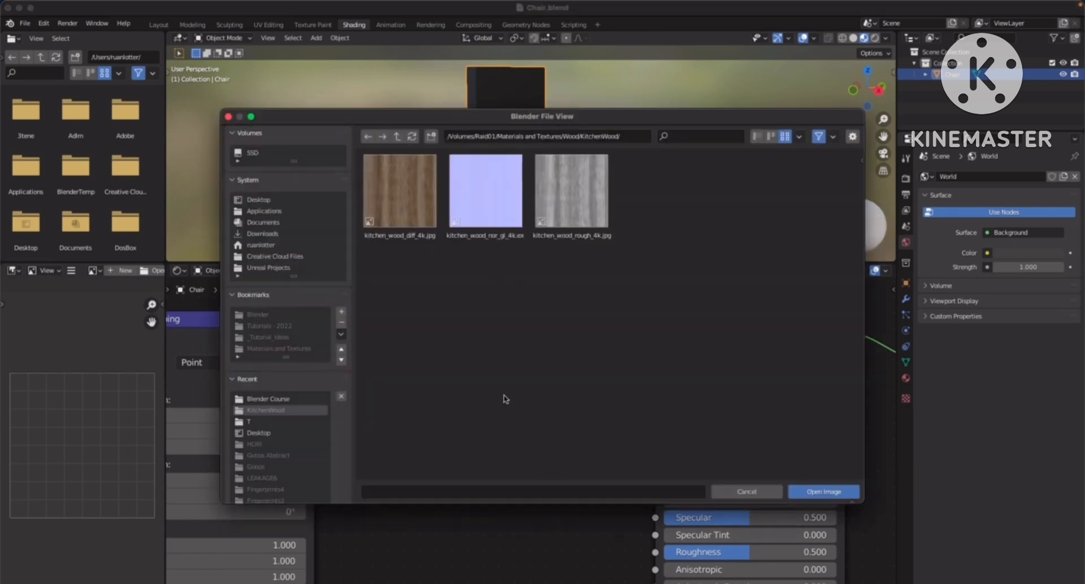
left_click(403, 200)
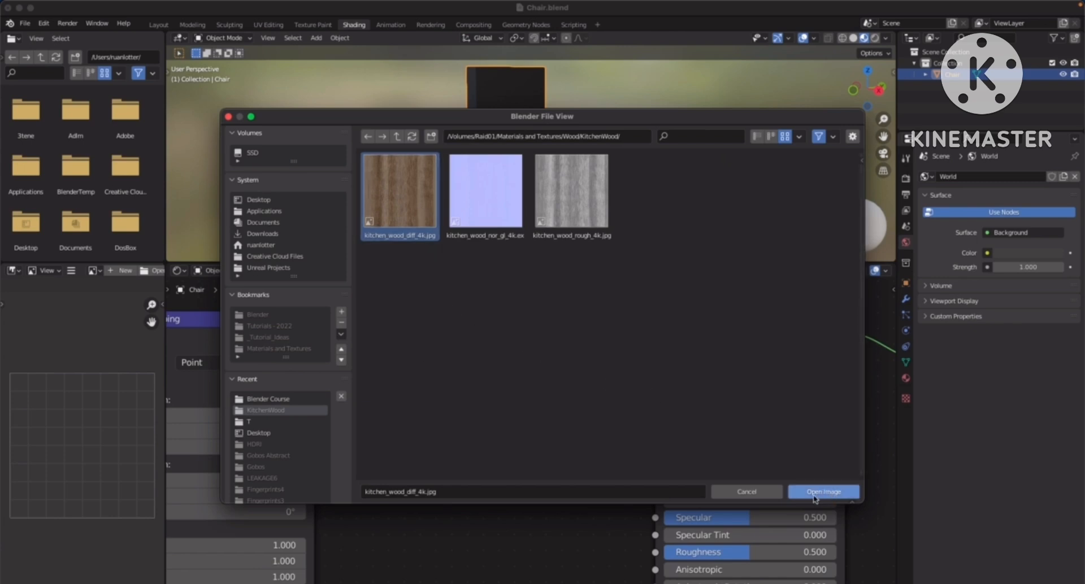
left_click(831, 495)
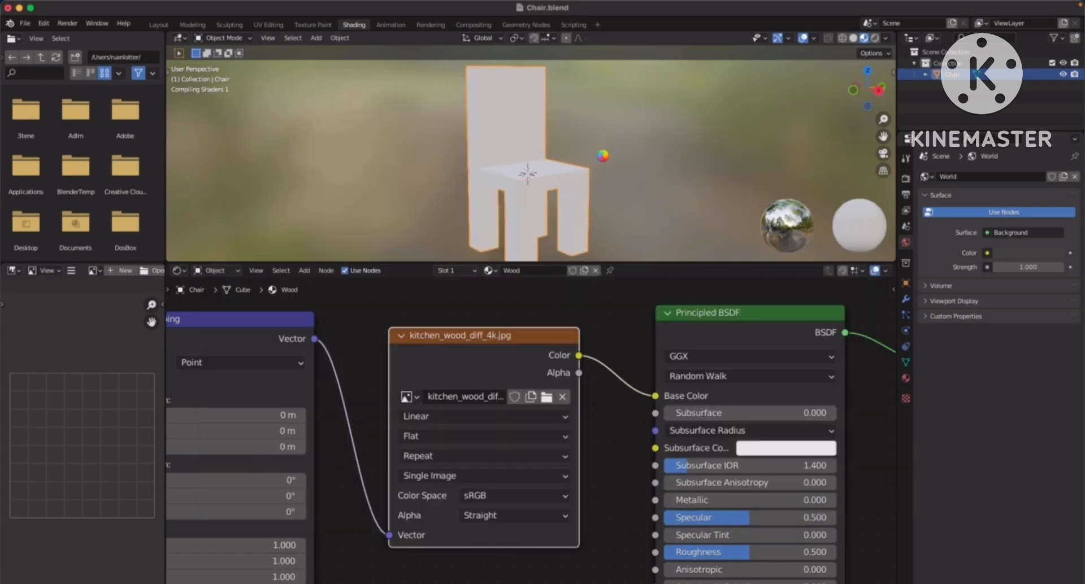
Lower the Principled BSDF's Roughness to 0.009 and check the glossy effect on the chair
mouse_move(599, 160)
middle_mouse_down()
mouse_move(464, 170)
mouse_move(627, 161)
mouse_move(565, 165)
mouse_move(609, 163)
middle_mouse_up()
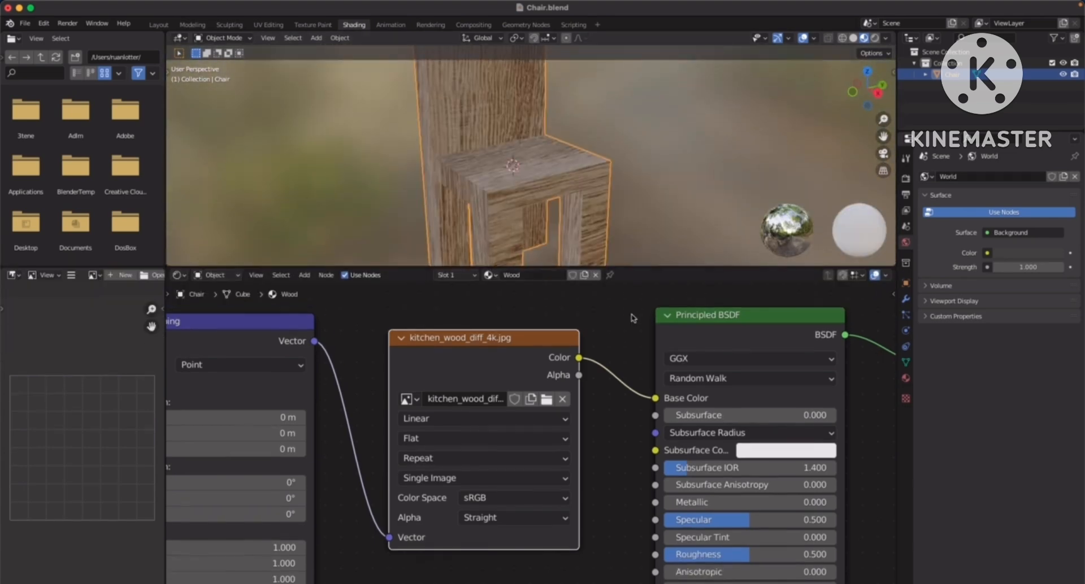
middle_click_drag(633, 394, 540, 375)
scroll(567, 397, "down", 1)
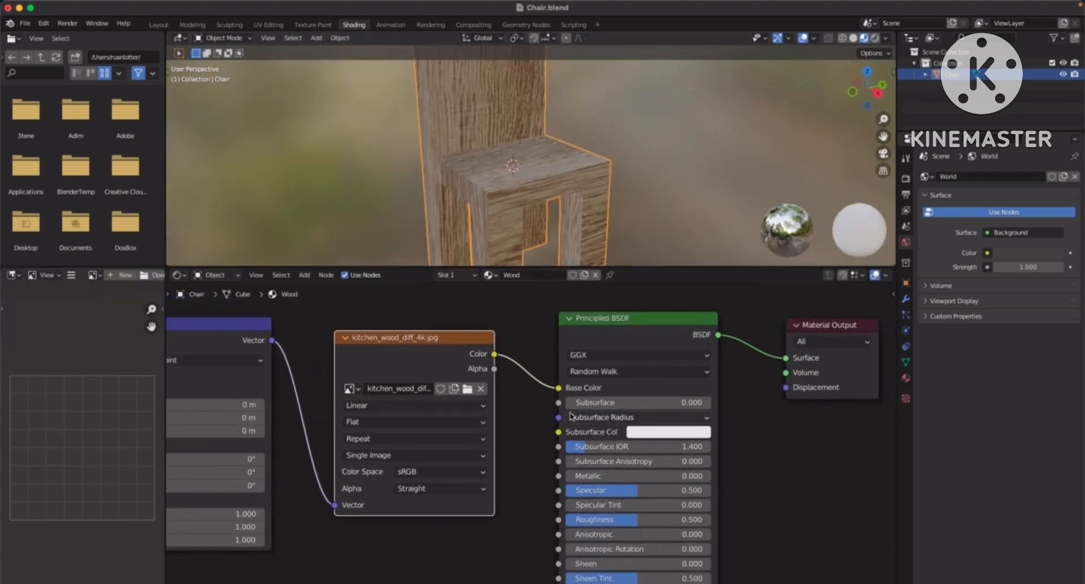
middle_click_drag(569, 411, 533, 387)
scroll(564, 426, "up", 6)
middle_click_drag(601, 416, 548, 396)
scroll(560, 449, "down", 2)
middle_click_drag(569, 493, 579, 499)
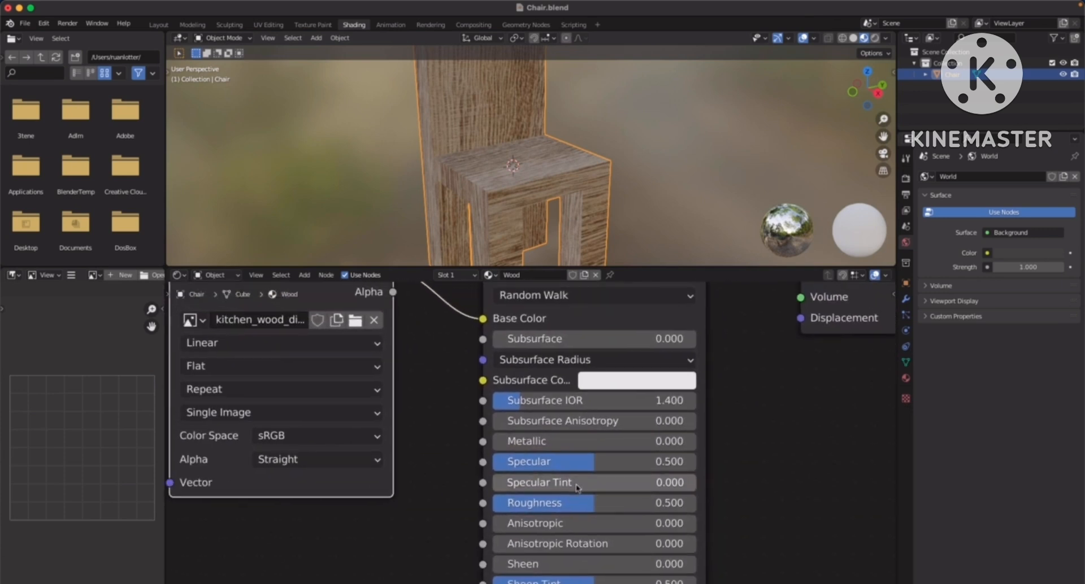
left_click_drag(573, 508, 467, 509)
middle_click_drag(575, 181, 599, 196)
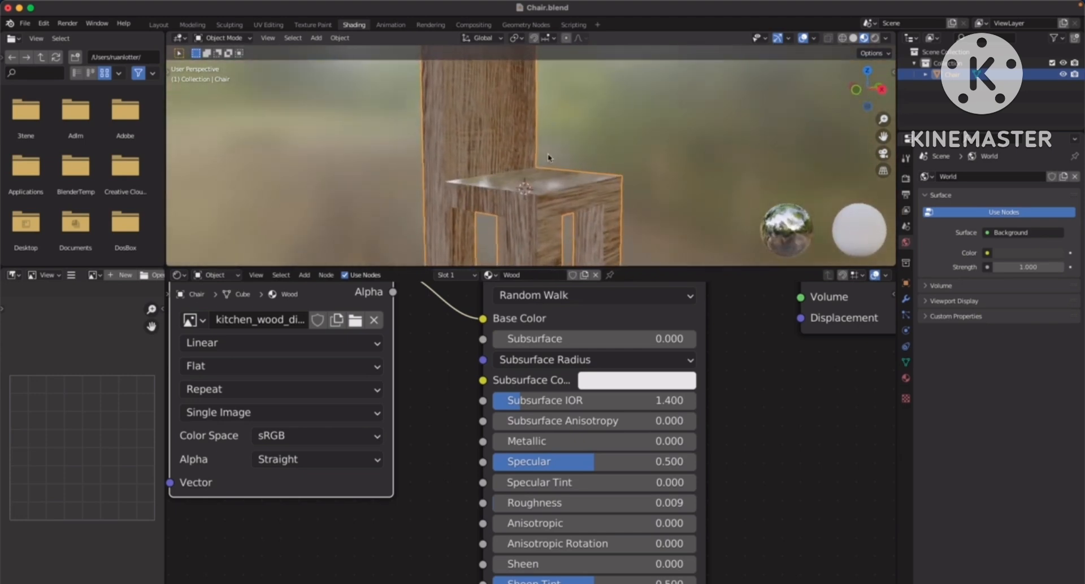
Raise the Wood material's Roughness and settle it at 0.518
left_click_drag(509, 504, 683, 507)
middle_click_drag(559, 186, 666, 155)
mouse_move(604, 508)
left_mouse_down()
mouse_move(517, 512)
mouse_move(580, 509)
left_mouse_up()
scroll(573, 482, "down", 2)
scroll(573, 482, "up", 2)
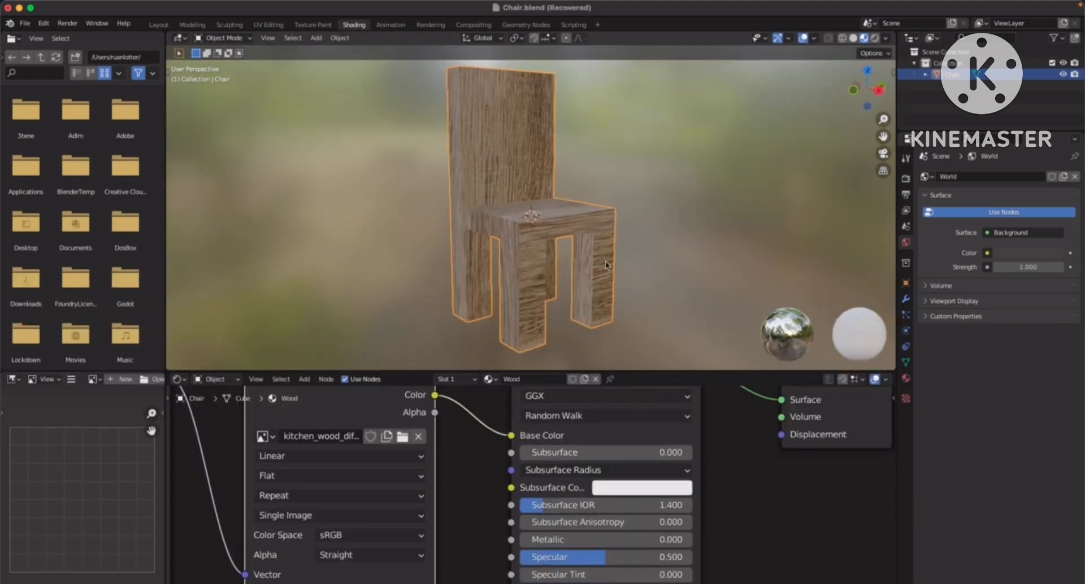
scroll(475, 487, "up", 4)
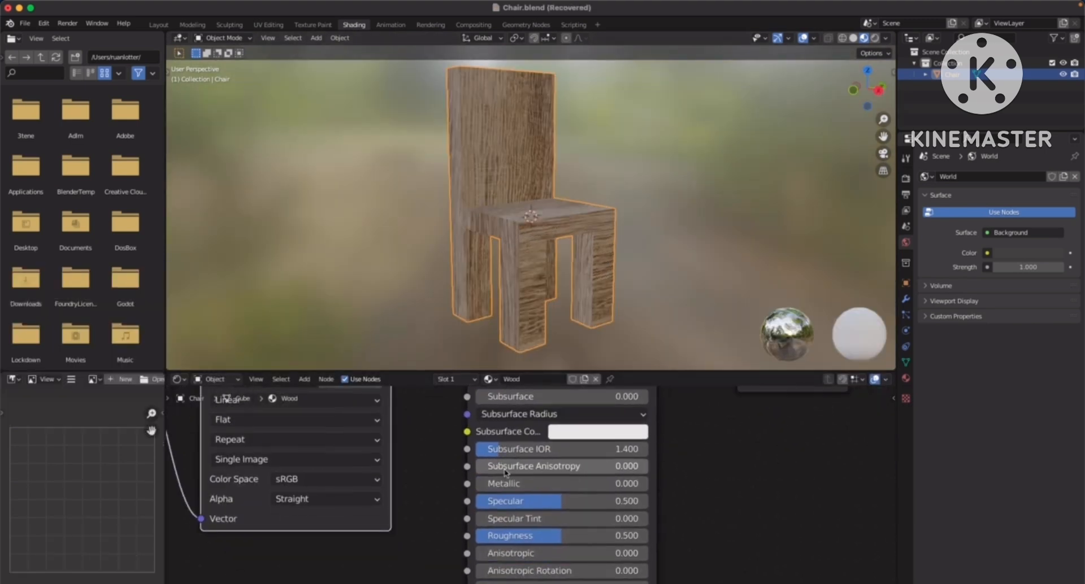
Set the Wood material's Metallic to 1.000 and Roughness to 0.177, checking the reflections on the chair
left_click_drag(481, 489, 741, 482)
middle_click_drag(592, 196, 522, 181)
scroll(493, 171, "up", 3)
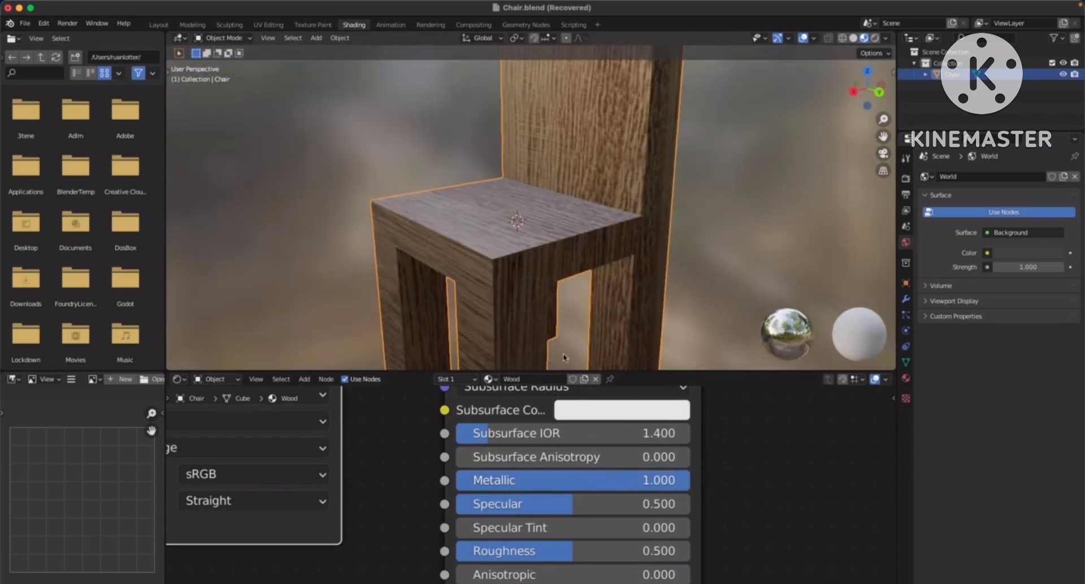
left_click_drag(538, 552, 465, 552)
middle_click_drag(452, 243, 469, 260)
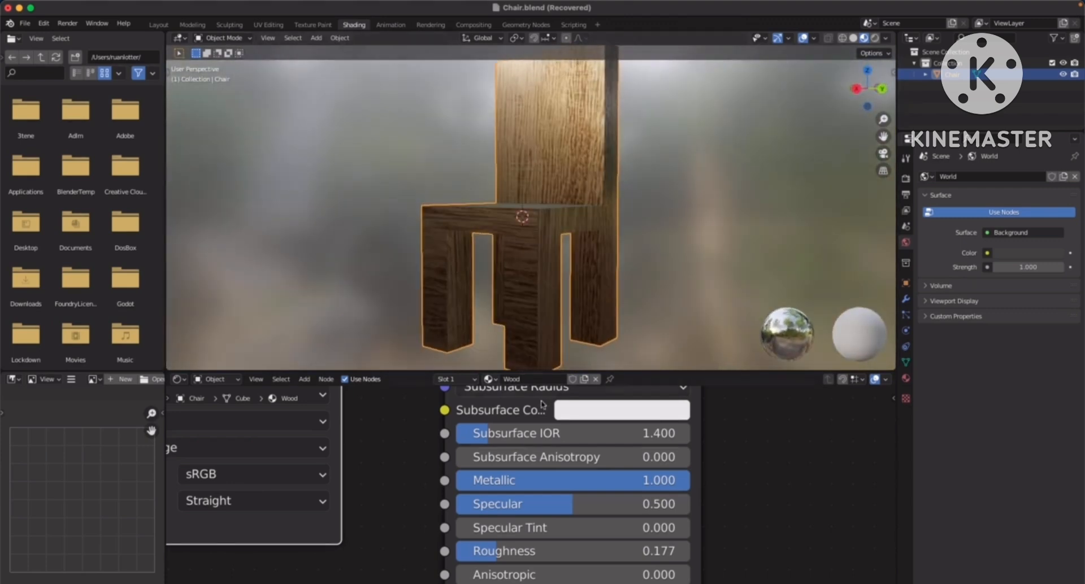
Set Metallic back to 0.000 and Roughness to about 0.37 on the Principled BSDF
left_click_drag(667, 486, 442, 485)
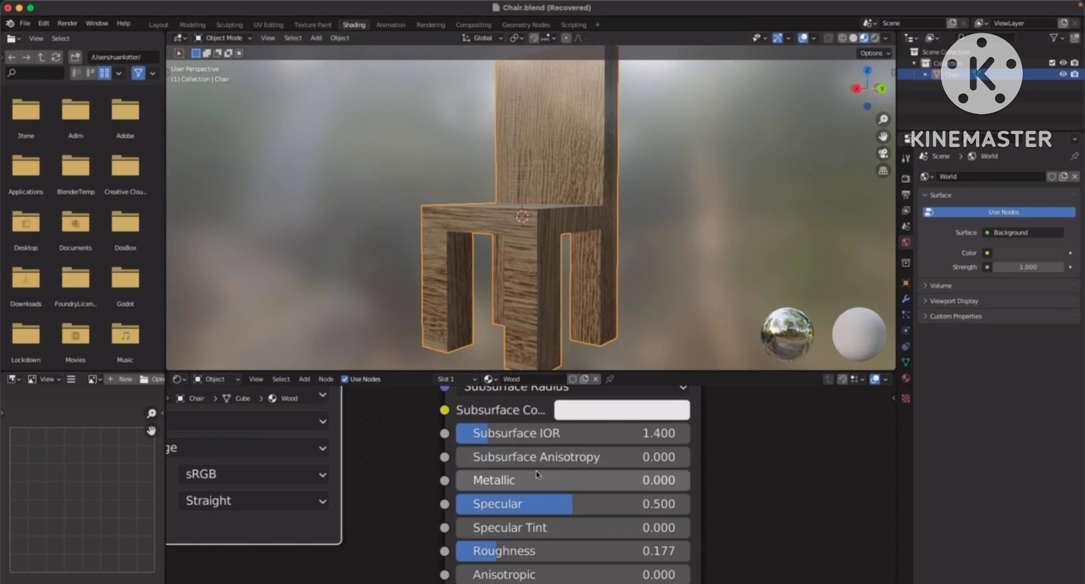
mouse_move(486, 557)
left_mouse_down()
mouse_move(586, 551)
mouse_move(516, 551)
mouse_move(554, 548)
left_mouse_up()
middle_click_drag(450, 236, 550, 244)
Review the complete Wood node chain from Texture Coordinate to Material Output
scroll(570, 243, "down", 2)
mouse_move(570, 469)
middle_mouse_down()
mouse_move(565, 501)
mouse_move(565, 476)
middle_mouse_up()
scroll(566, 480, "down", 2)
middle_click_drag(571, 557, 571, 523)
scroll(571, 522, "down", 5)
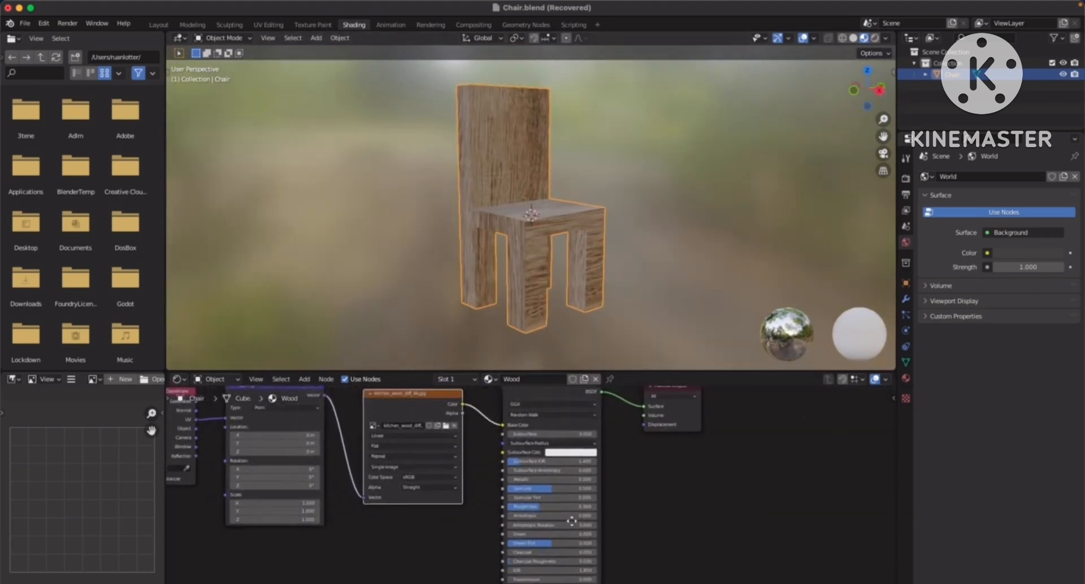
scroll(565, 475, "down", 1)
middle_click_drag(565, 475, 570, 467)
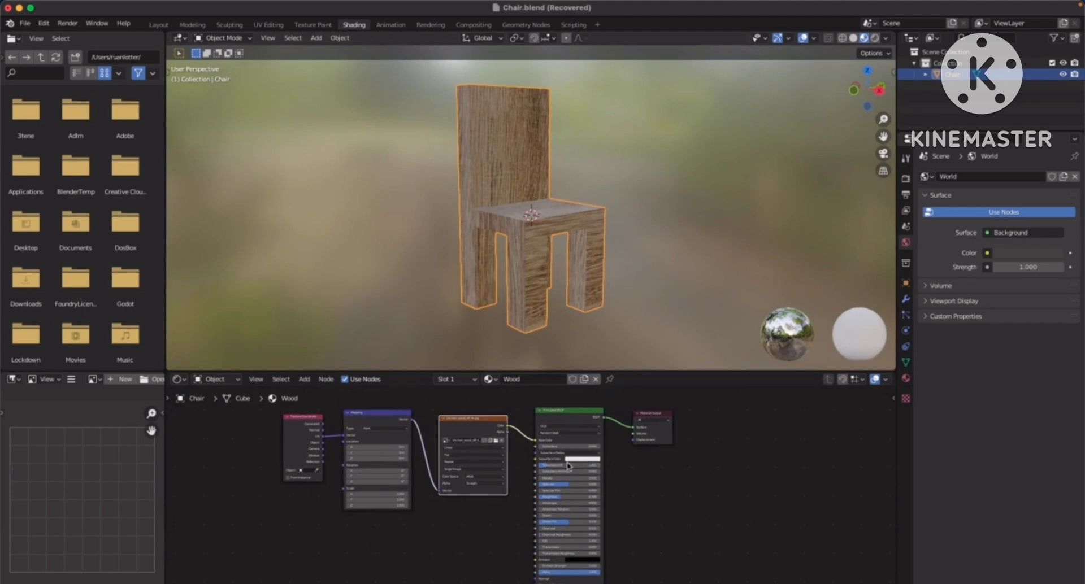
scroll(495, 479, "up", 3)
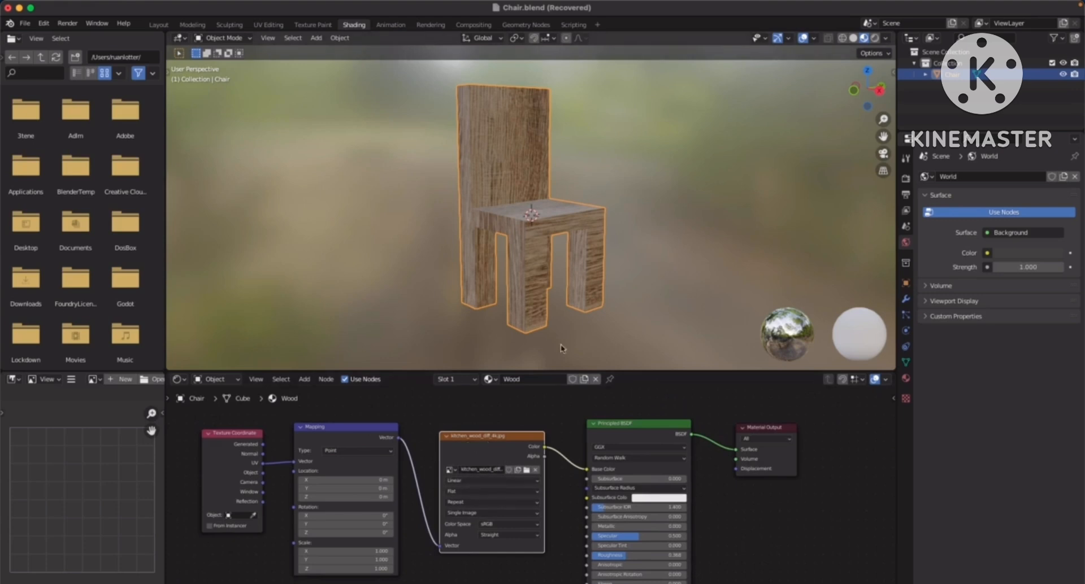
scroll(583, 482, "down", 3)
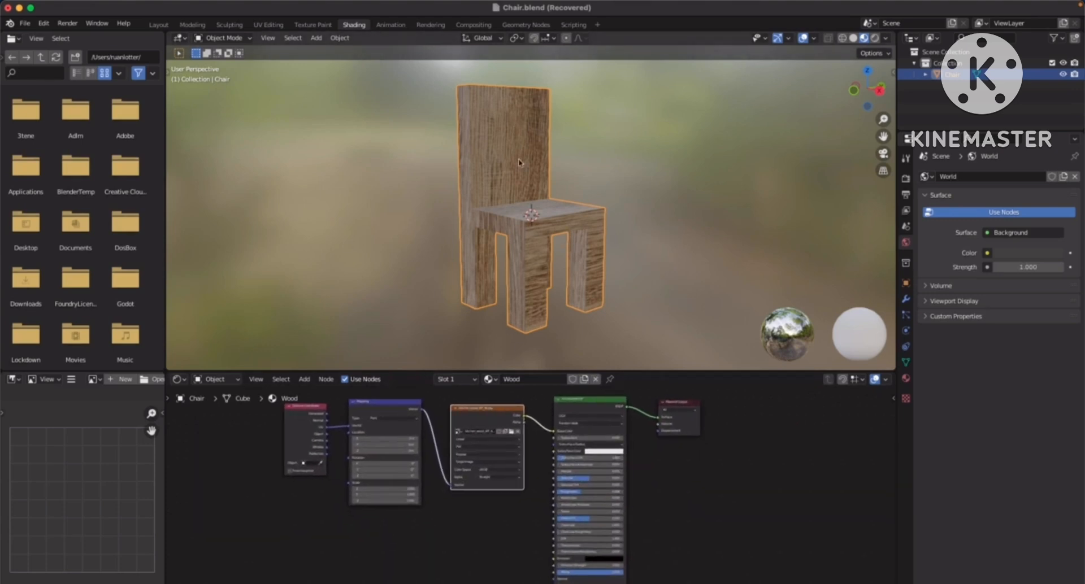
Switch to the UV Editing workspace and show the chair in Material Preview shading
left_click(269, 25)
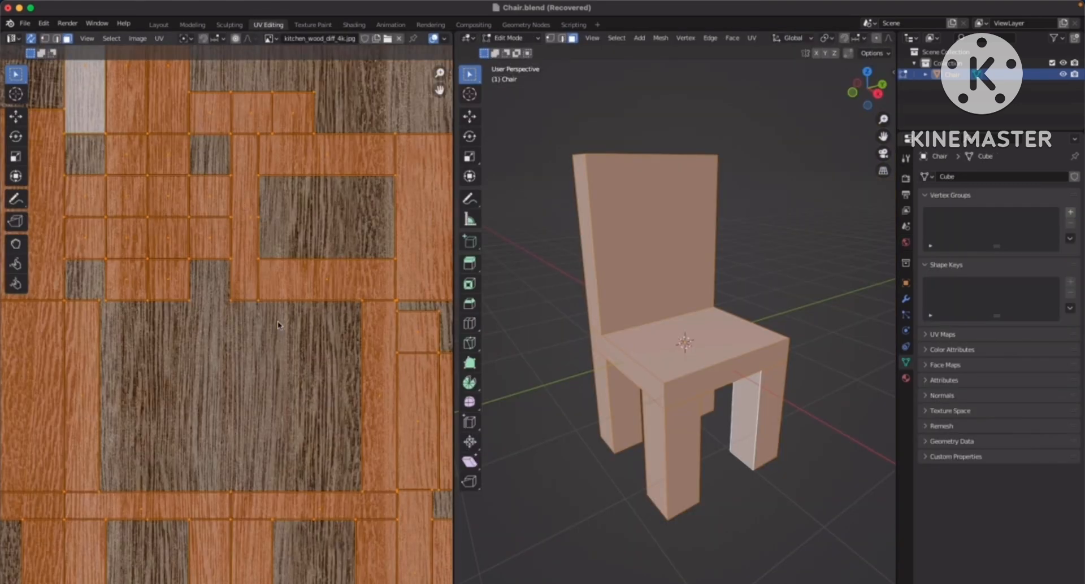
scroll(300, 250, "down", 3)
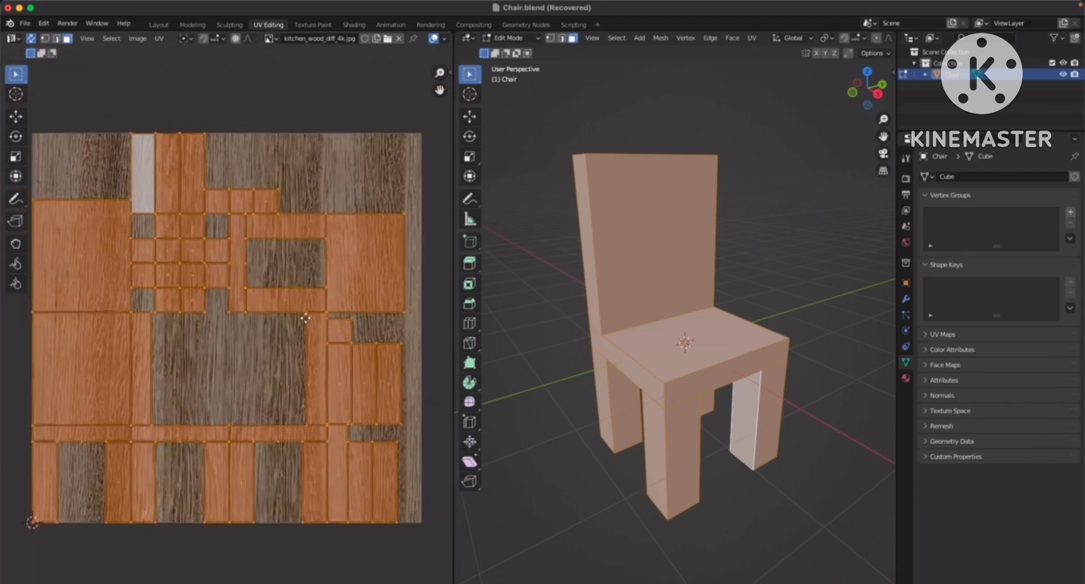
scroll(301, 270, "up", 1)
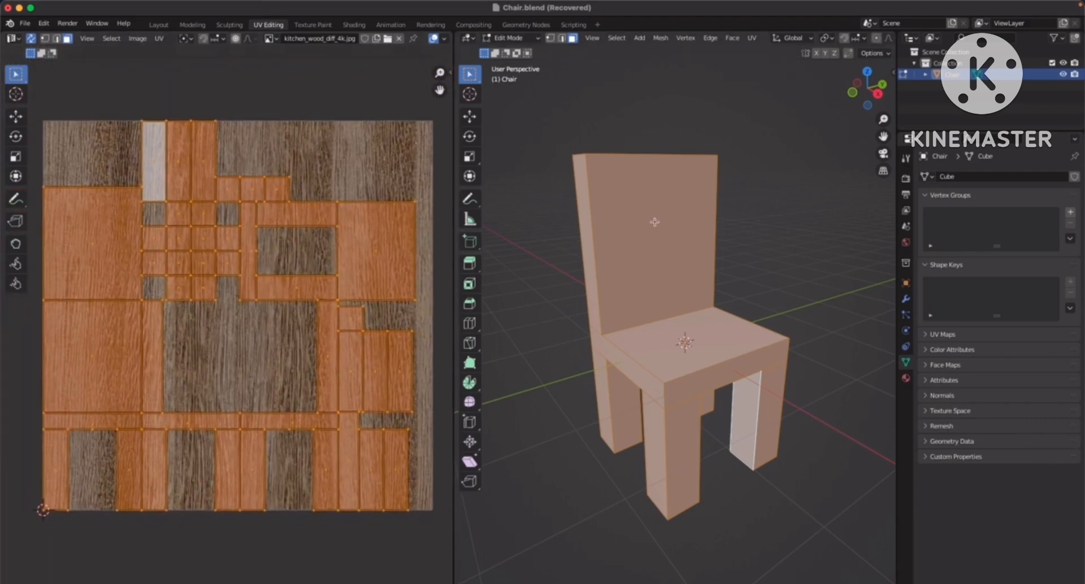
middle_click_drag(845, 38, 682, 44)
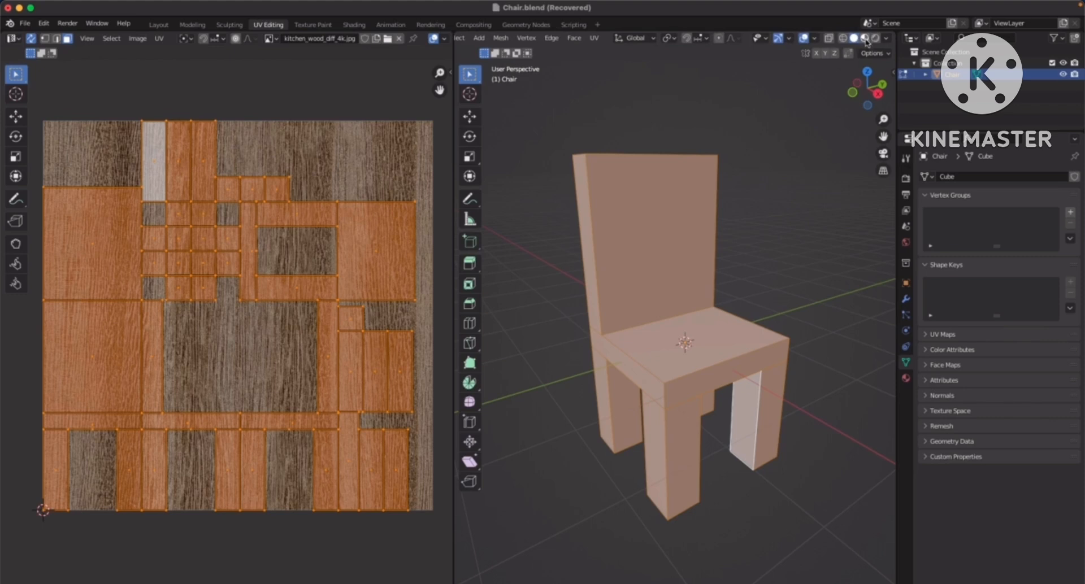
left_click(865, 39)
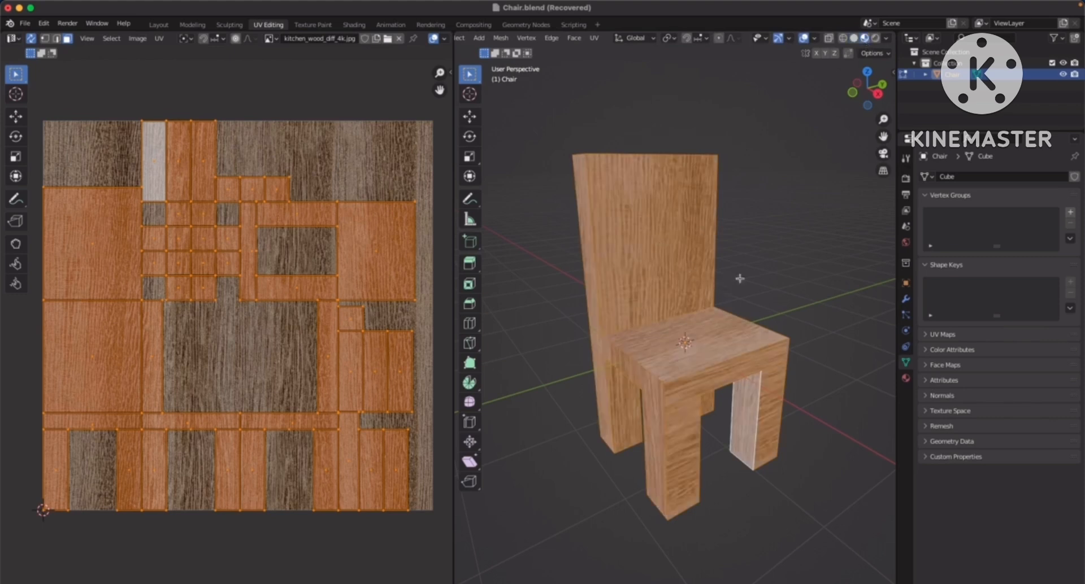
Select the backrest's front face and then the seat's top face to examine where each lies on the wood texture
left_click(798, 256)
middle_click_drag(716, 275, 725, 254)
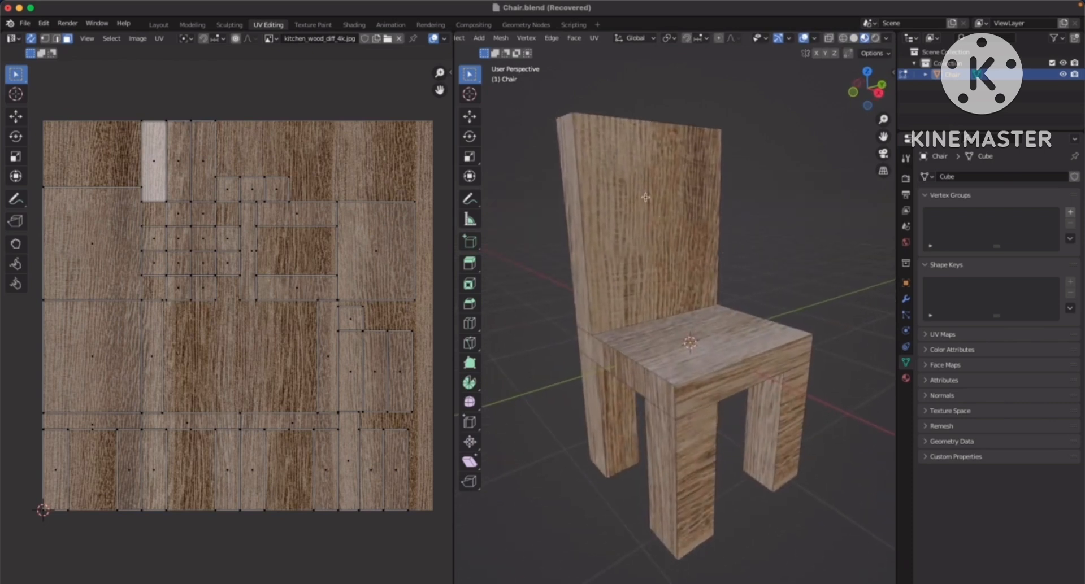
left_click(658, 217)
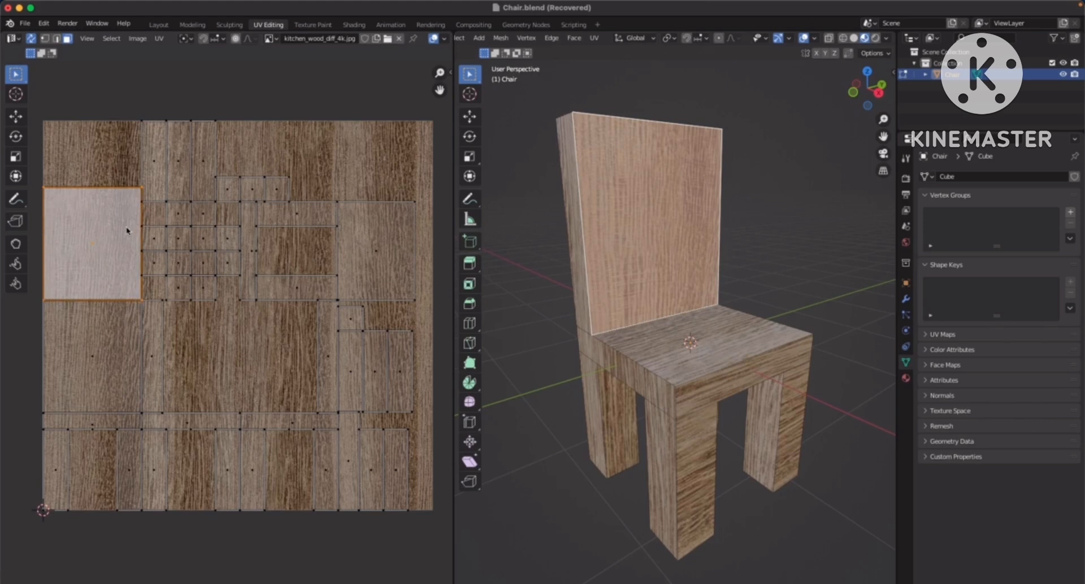
left_click(715, 342)
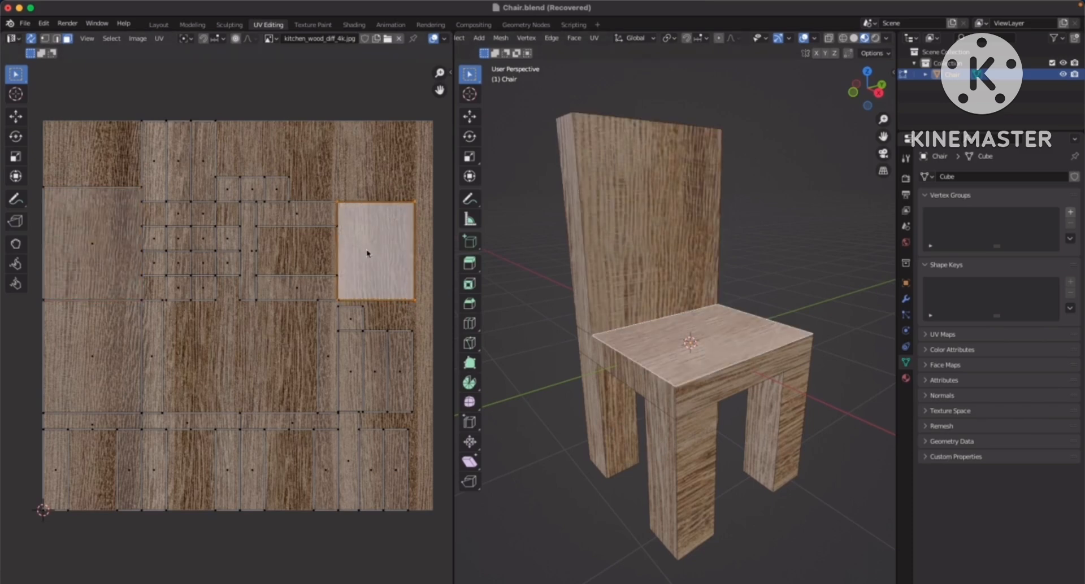
scroll(368, 254, "up", 4)
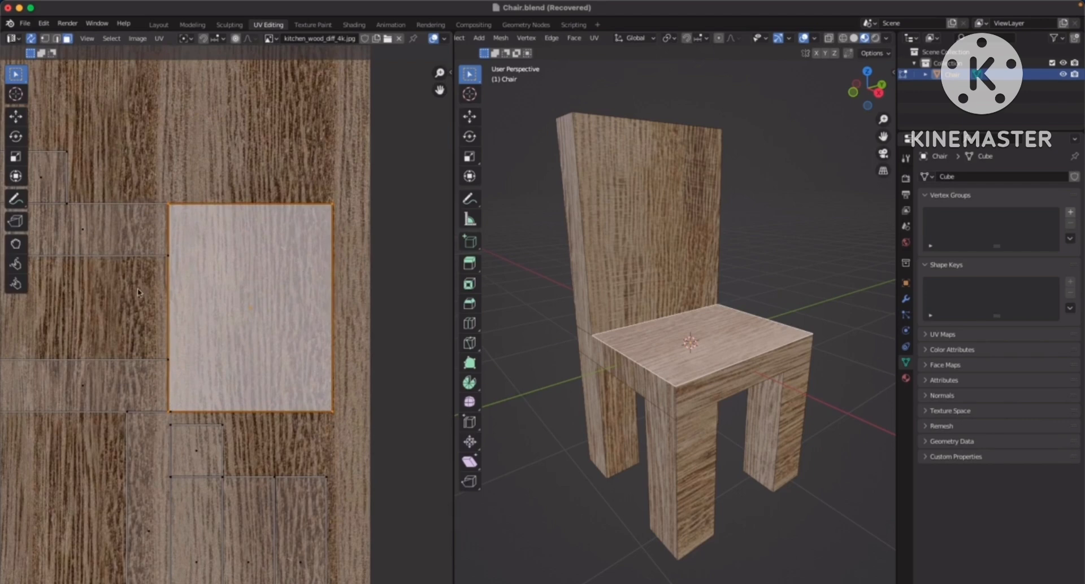
Enlarge the seat top's UV face and centre it so it covers most of the wood texture
scroll(291, 282, "down", 4)
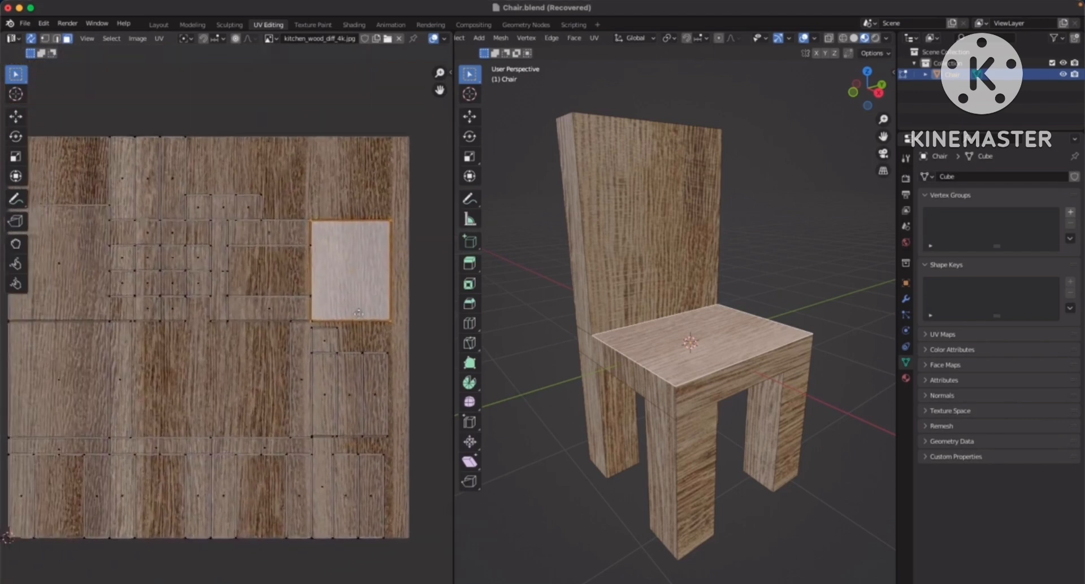
middle_click_drag(327, 335, 344, 332)
middle_click_drag(297, 278, 282, 291)
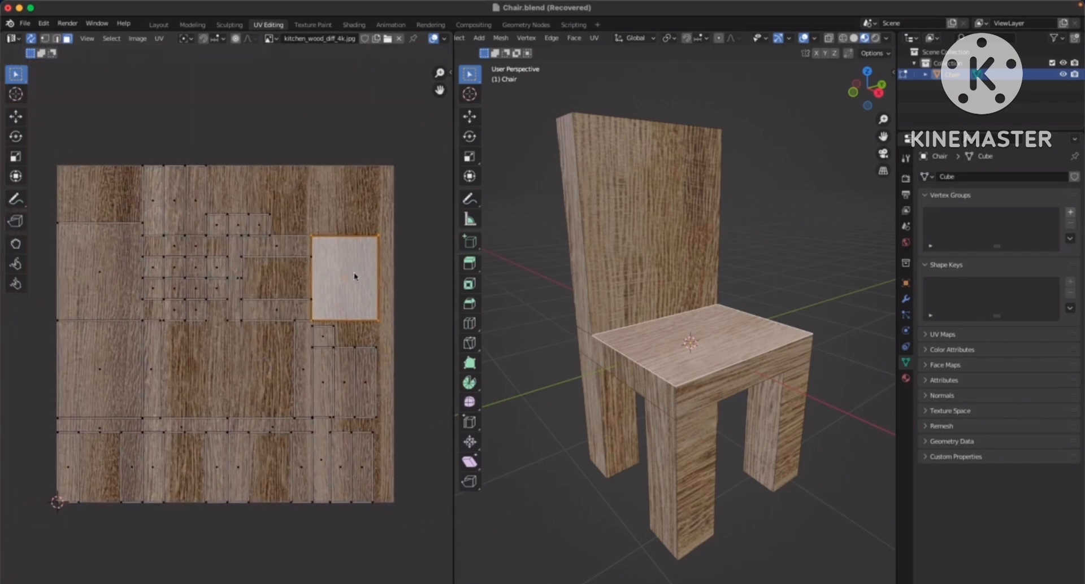
key("g")
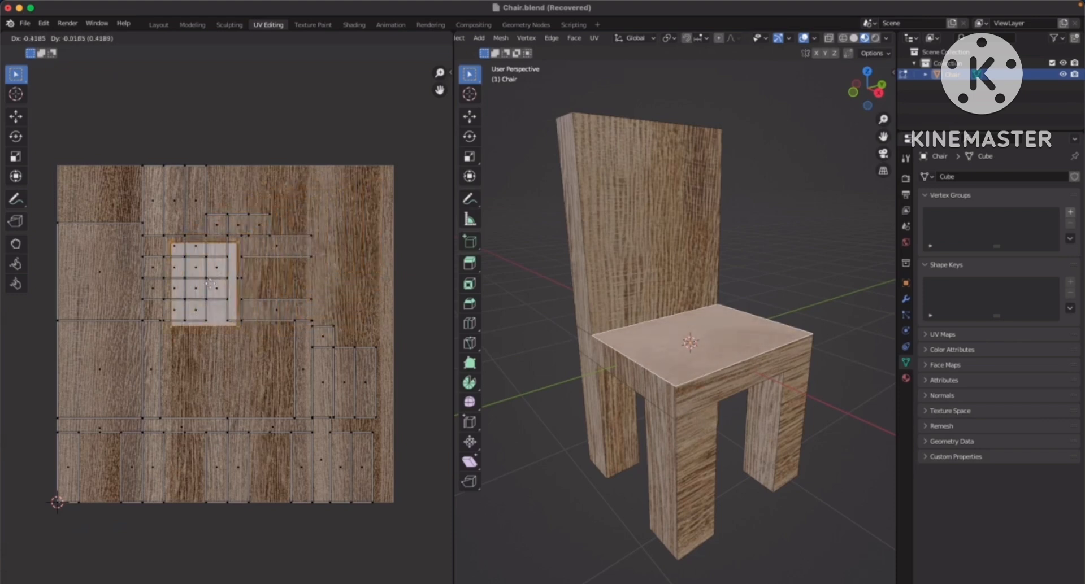
key("Escape")
key("s")
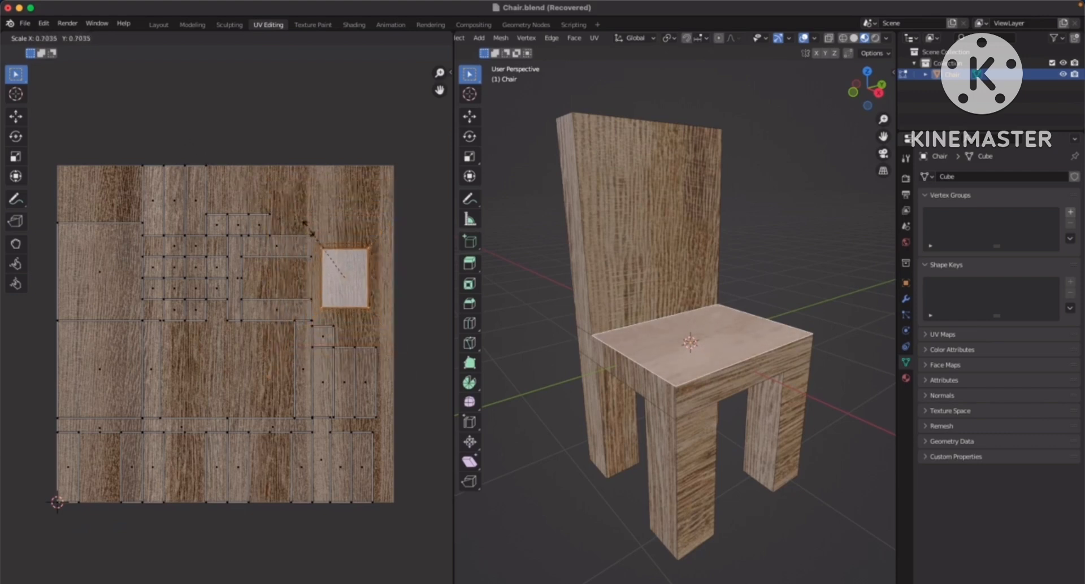
left_click(224, 166)
key("g")
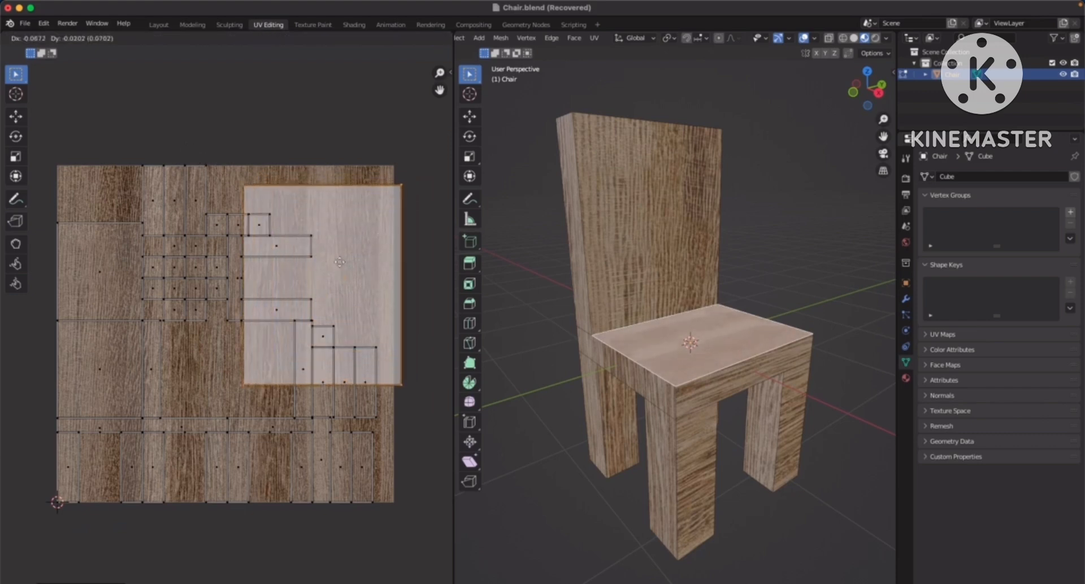
left_click(273, 309)
key("s")
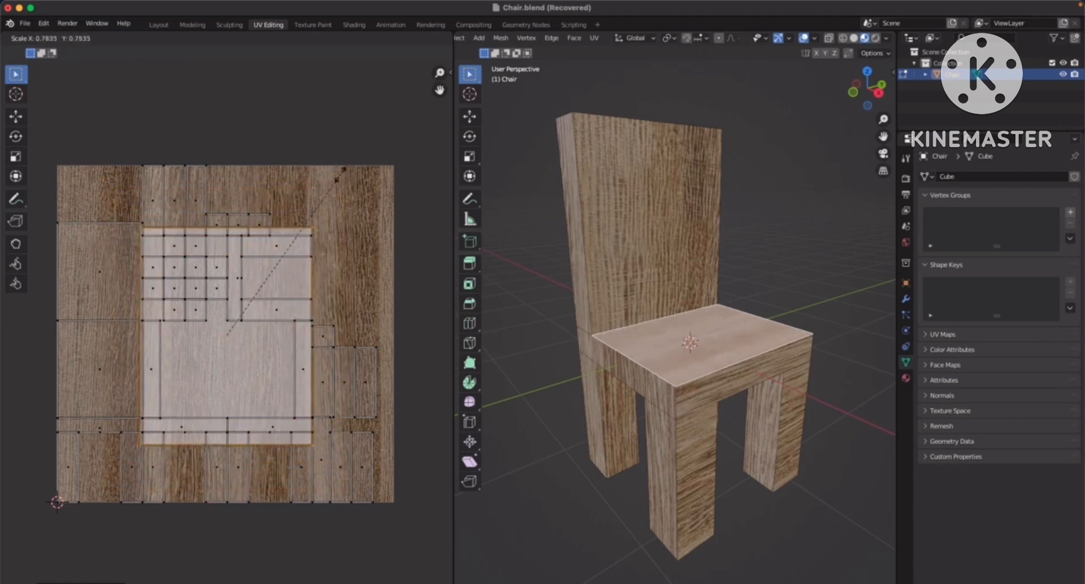
left_click(384, 131)
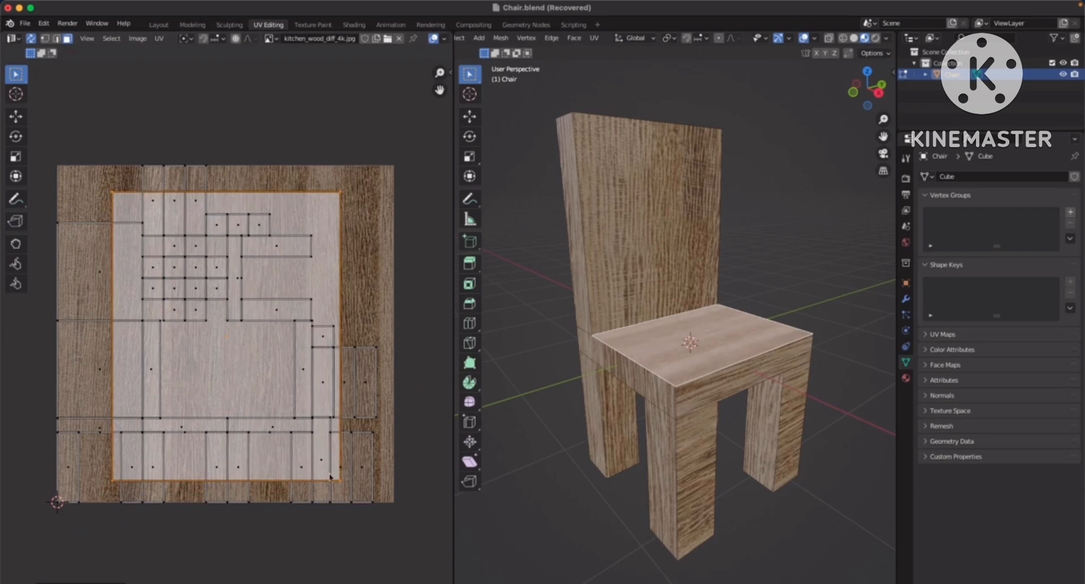
Shrink the seat top's UV face and shift it to the texture's upper-right area to change the grain density
middle_click_drag(713, 322, 710, 332)
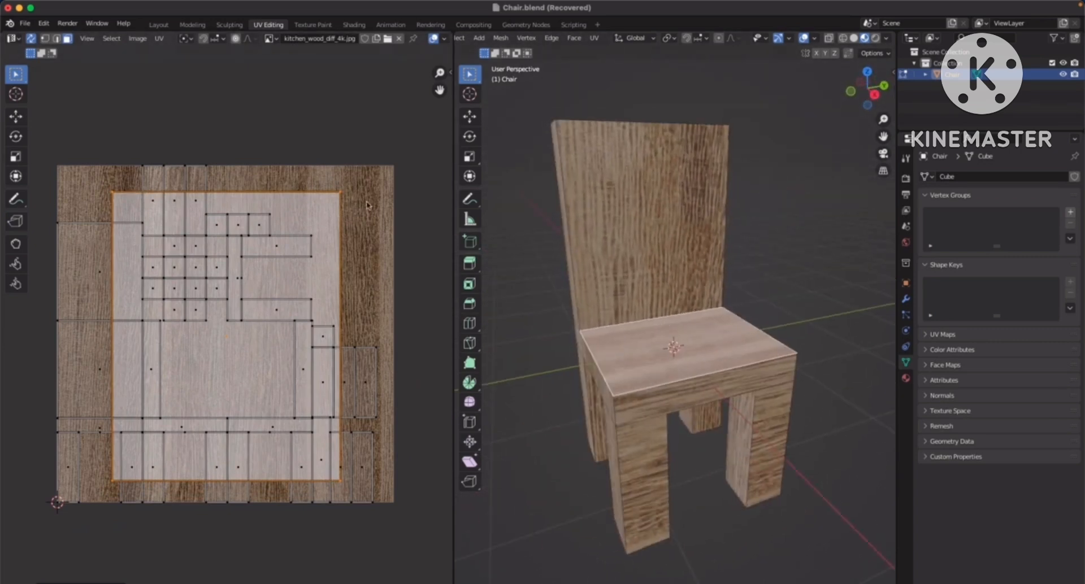
key("s")
left_click(284, 316)
key("g")
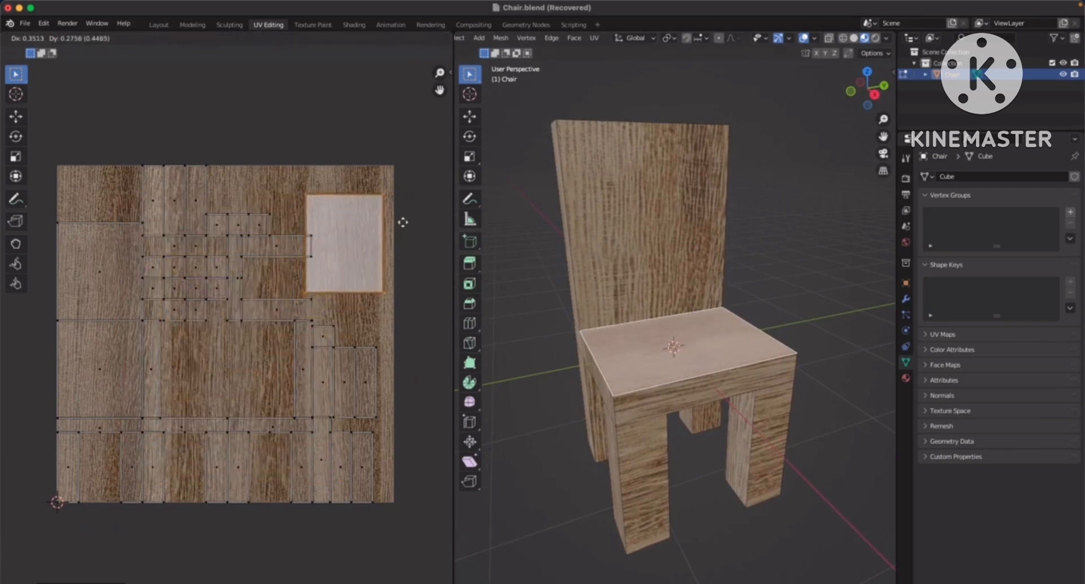
left_click(408, 229)
key("g")
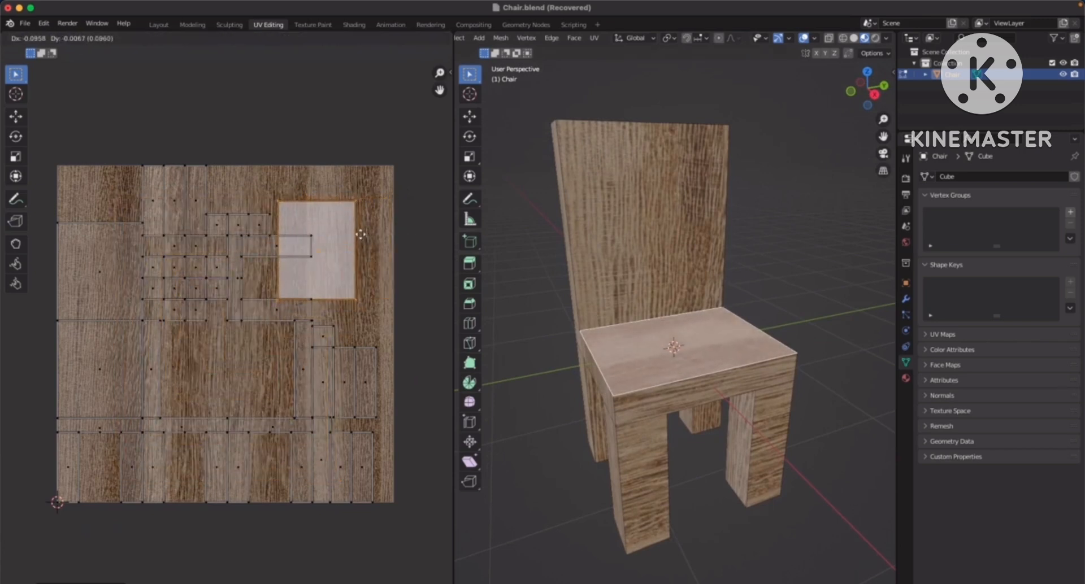
key("s")
key("g")
left_click(292, 218)
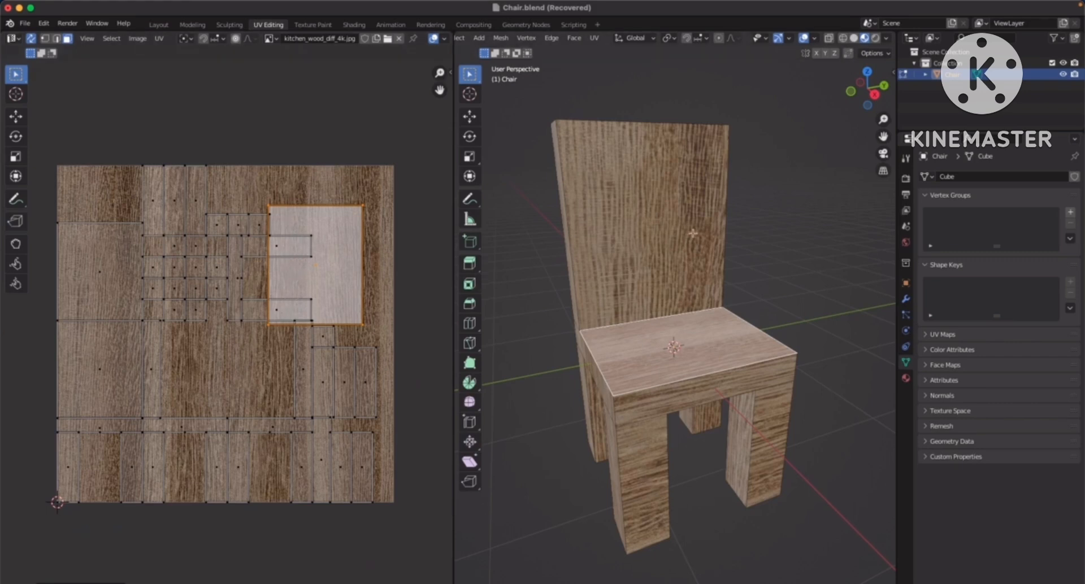
Scale the seat top's UV face to over a third of the texture's width and place it near the texture's upper-right corner
left_click_drag(315, 225, 233, 289)
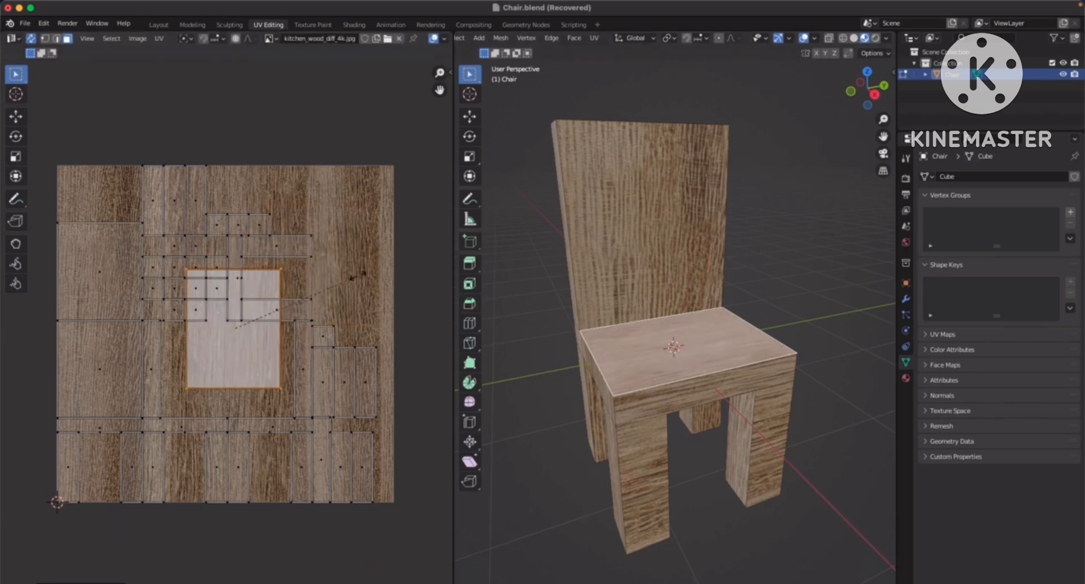
key("s")
left_click(391, 231)
key("g")
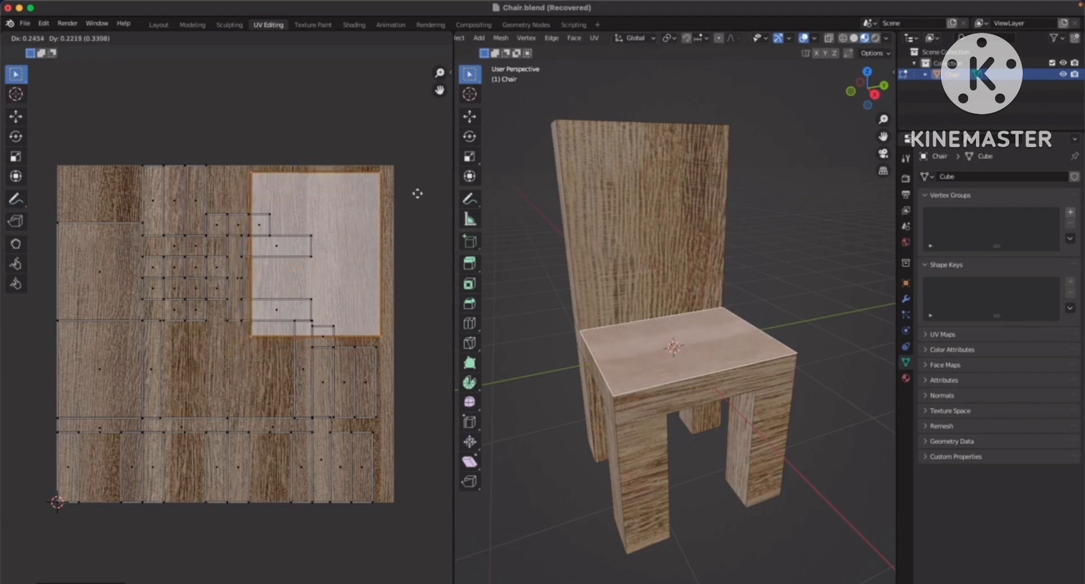
left_click(422, 195)
Enlarge the backrest front face's UV and place it over the centre-left of the wood texture
middle_click_drag(642, 350, 654, 252)
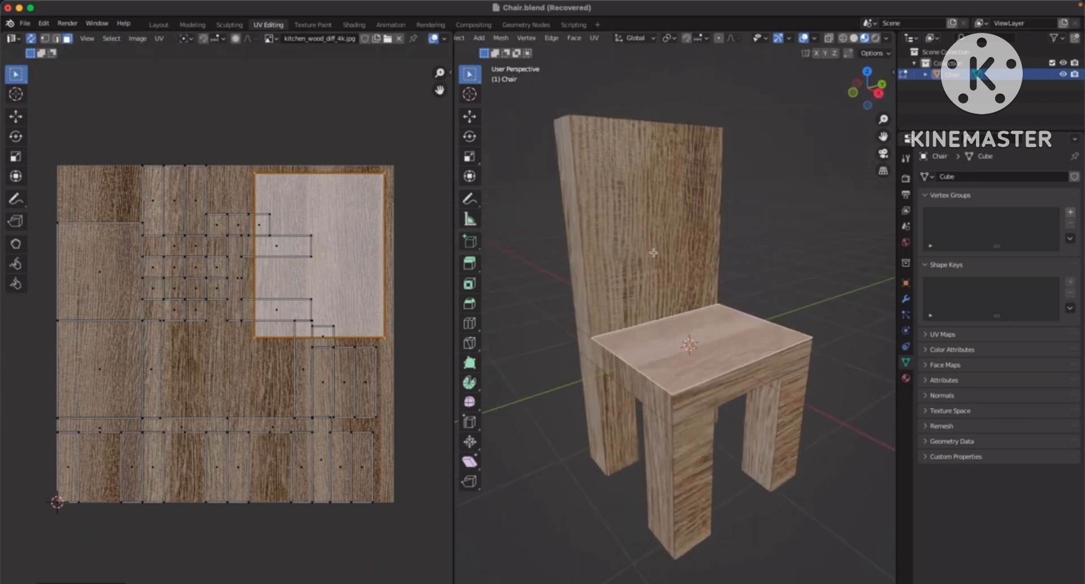
left_click(650, 266)
key("s")
left_click(233, 212)
key("g")
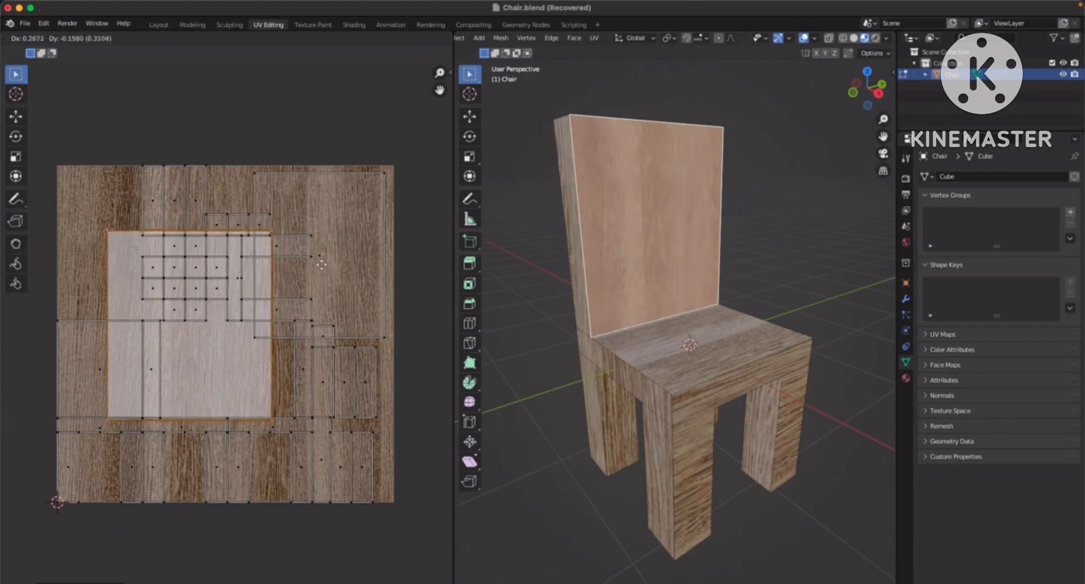
left_click(322, 266)
Select the front faces of both front legs together with the seat's front edge face
left_click(741, 231)
middle_click_drag(741, 231, 648, 247)
middle_click_drag(656, 284, 686, 209, "shift")
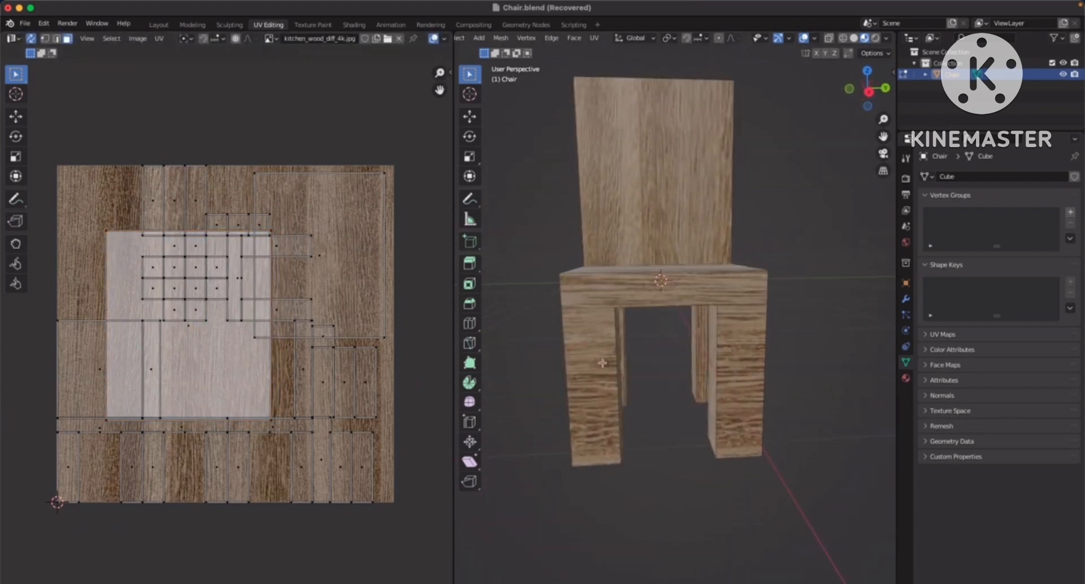
left_click(600, 371)
left_click(744, 371, "shift")
left_click(678, 290, "shift")
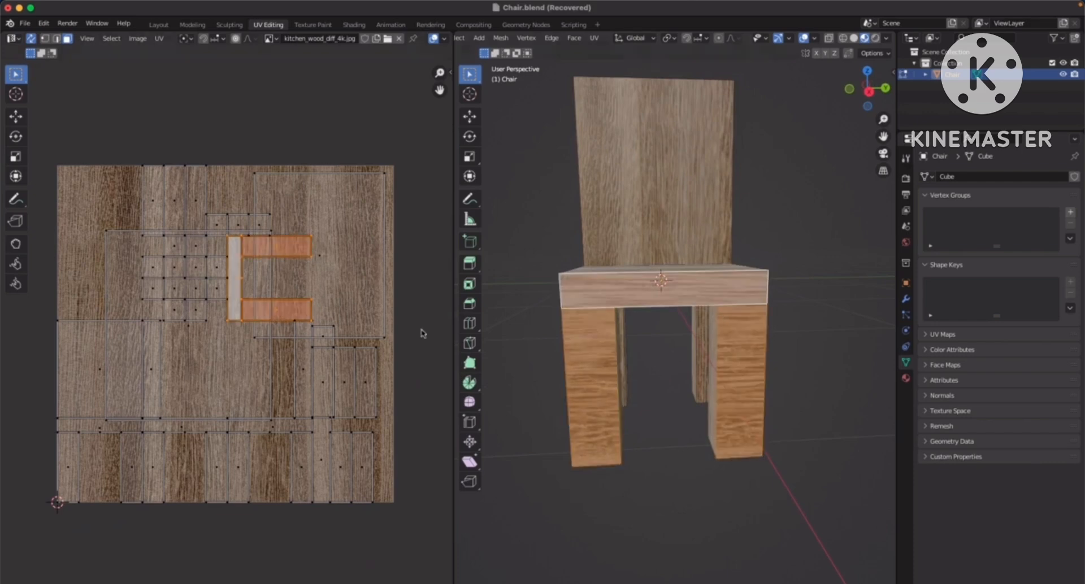
key("r")
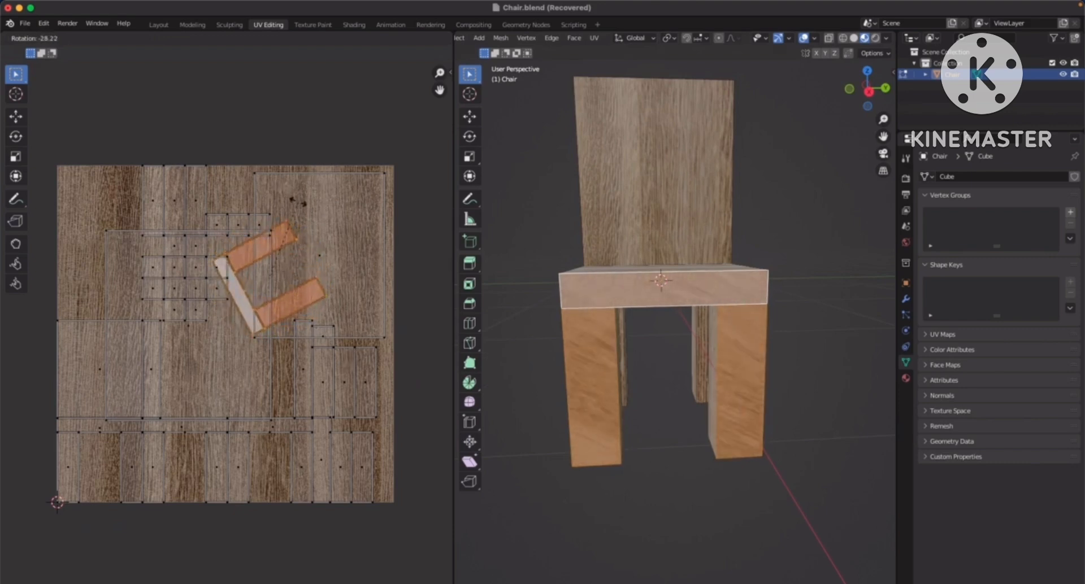
left_click(334, 220)
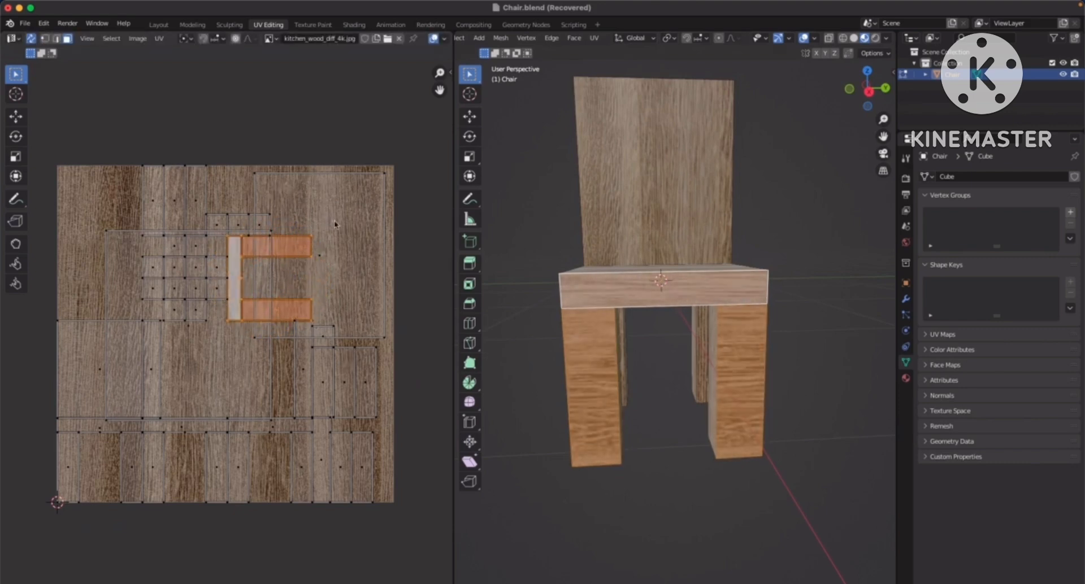
key("r")
key("Escape")
Rotate the UVs of the front leg and seat edge faces by 90° so the grain runs along the legs
key("r")
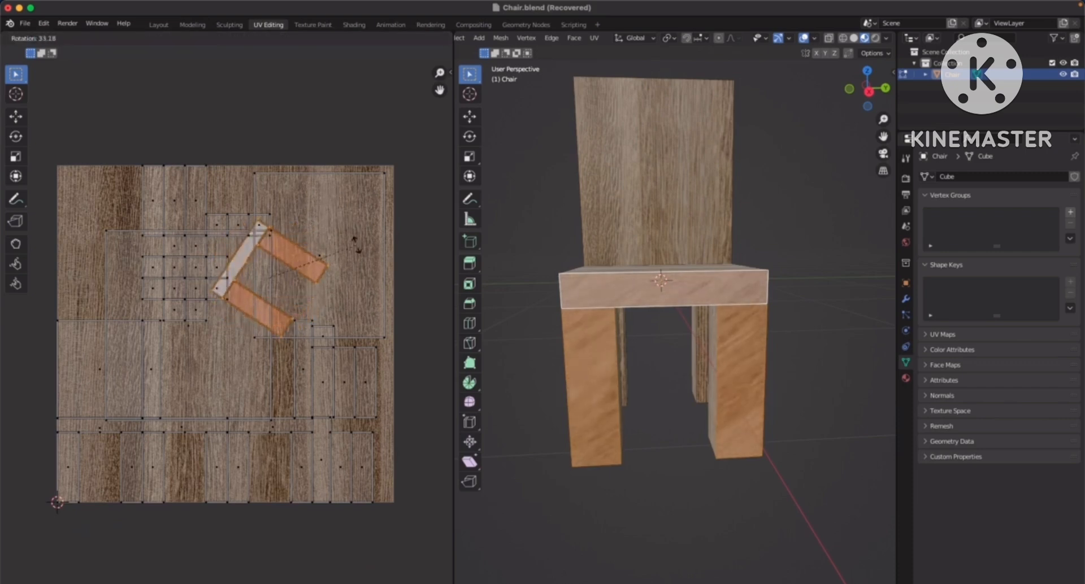
type("90")
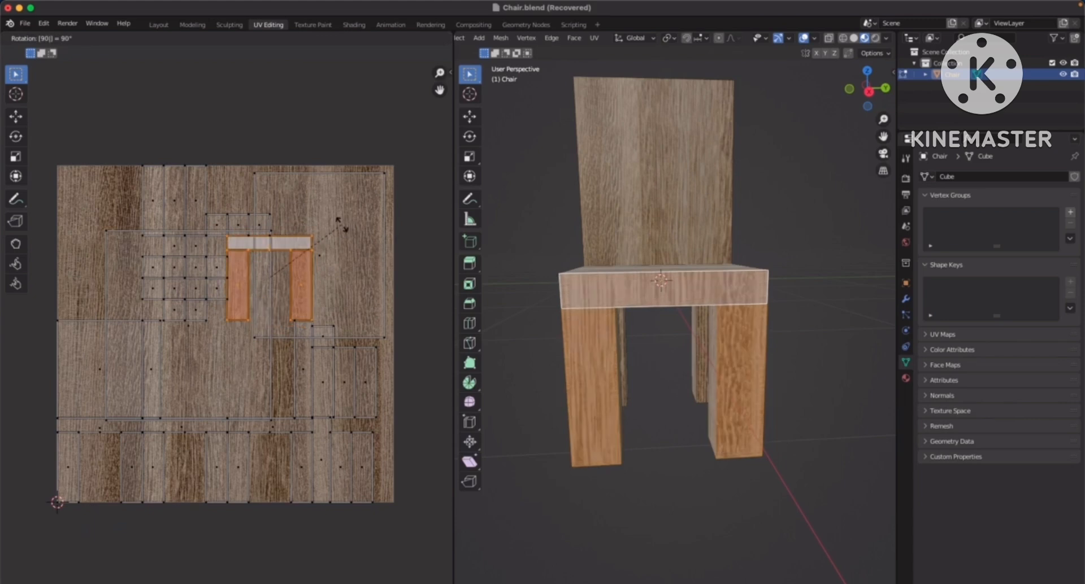
key("Return")
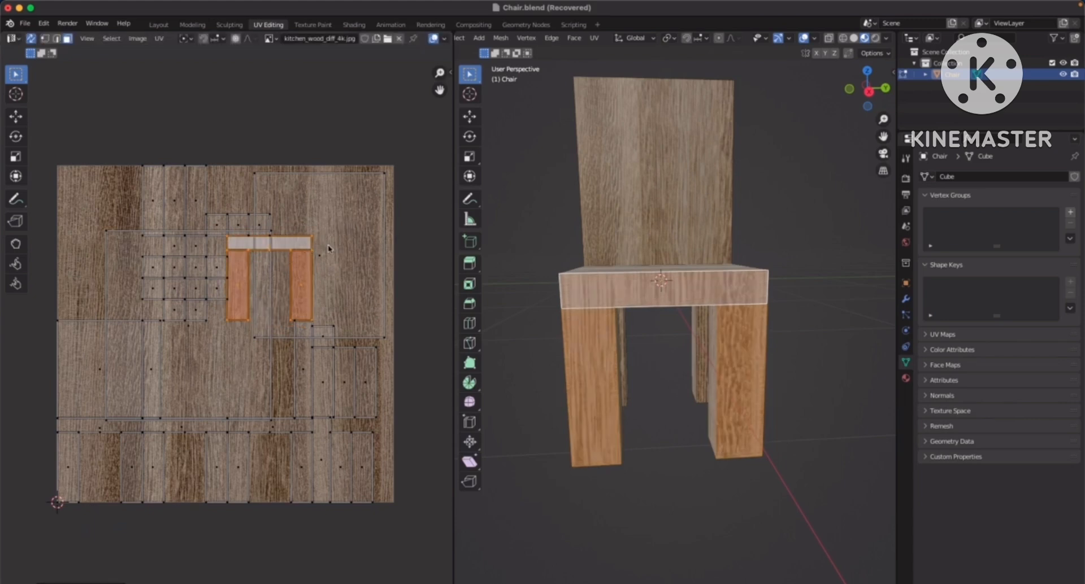
Enlarge the rotated front leg and seat edge UVs to about half the texture's width and position them near its centre
key("s")
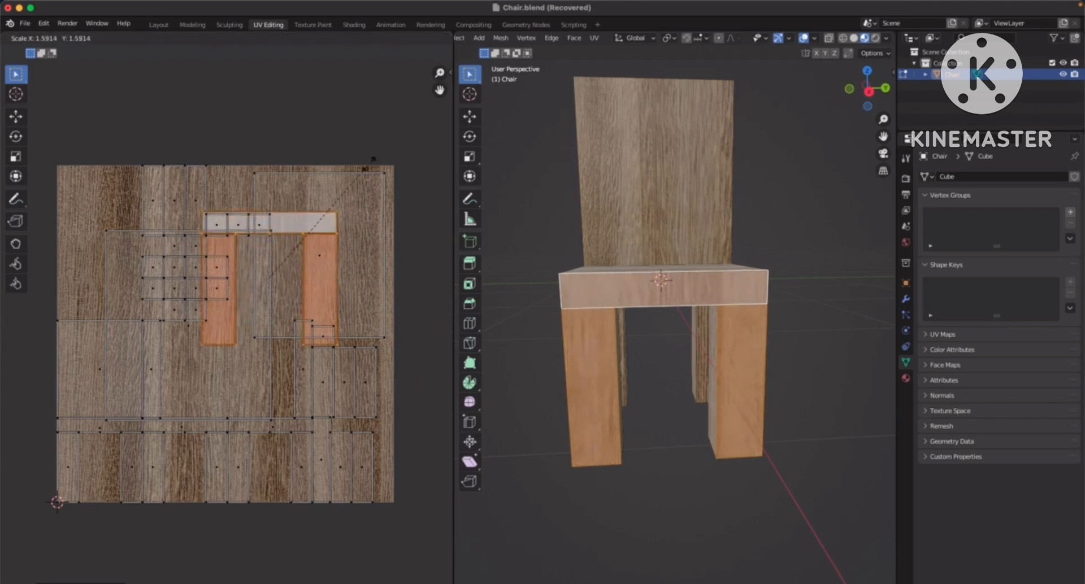
left_click(394, 145)
key("g")
left_click(371, 168)
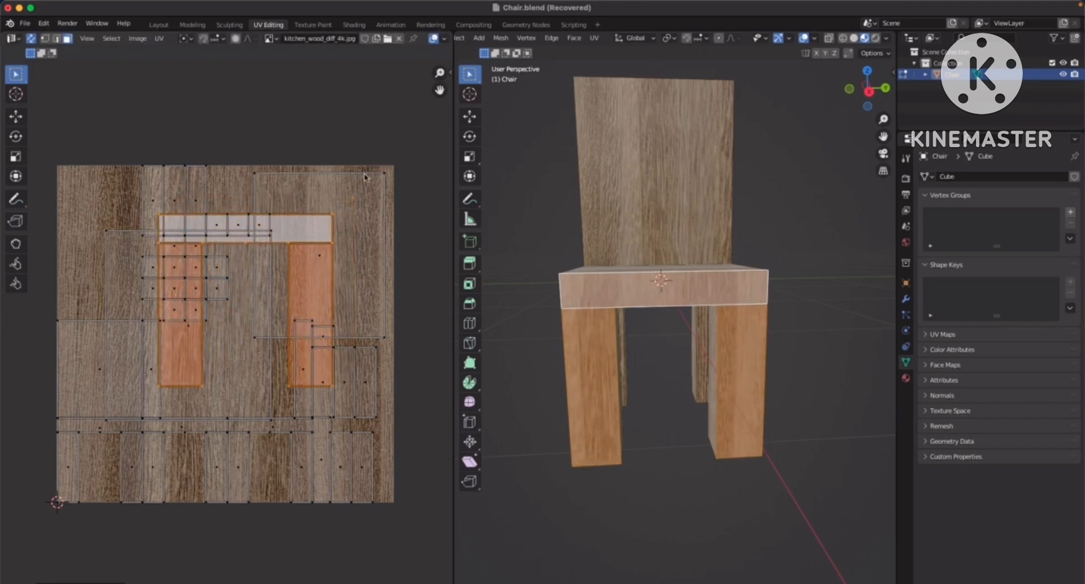
Select the seat side and both leg faces on one side of the chair, then enlarge their UVs and move them toward the texture's centre
left_click(775, 234)
middle_click_drag(775, 234, 617, 240)
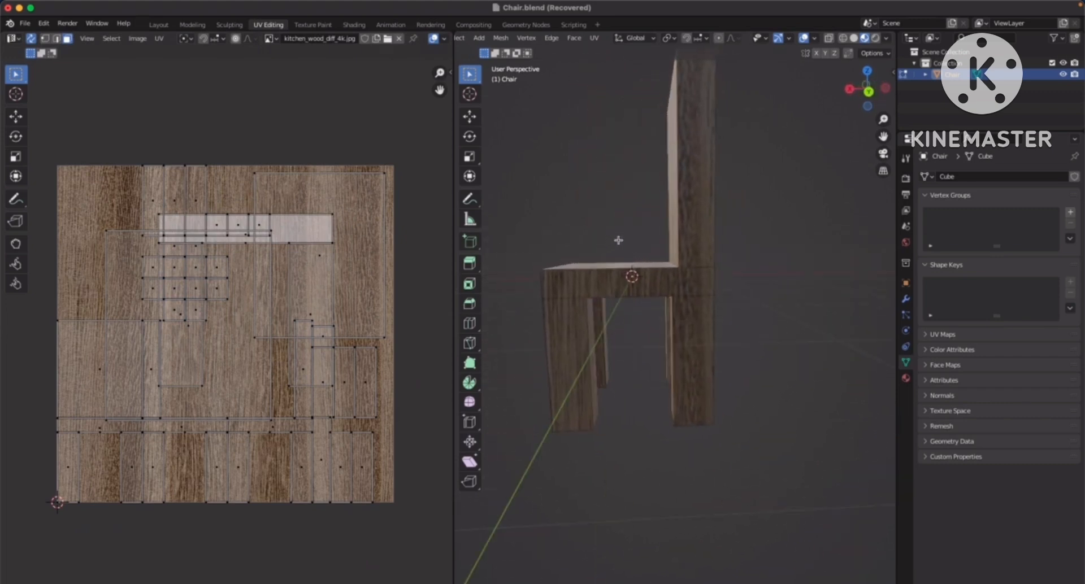
left_click(593, 286)
left_click(575, 337, "shift")
left_click(697, 332, "shift")
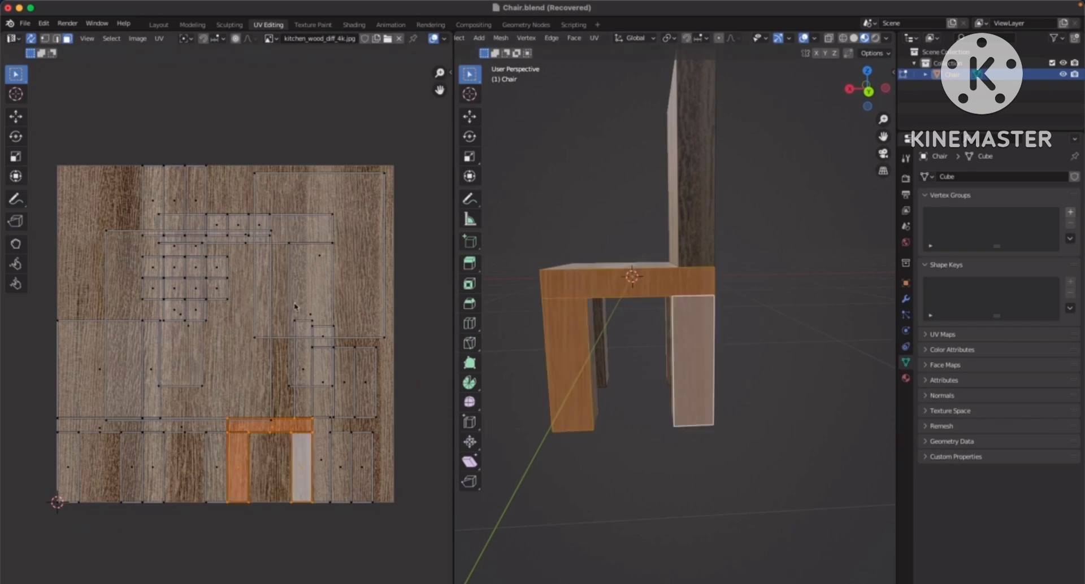
key("s")
left_click(359, 252)
key("g")
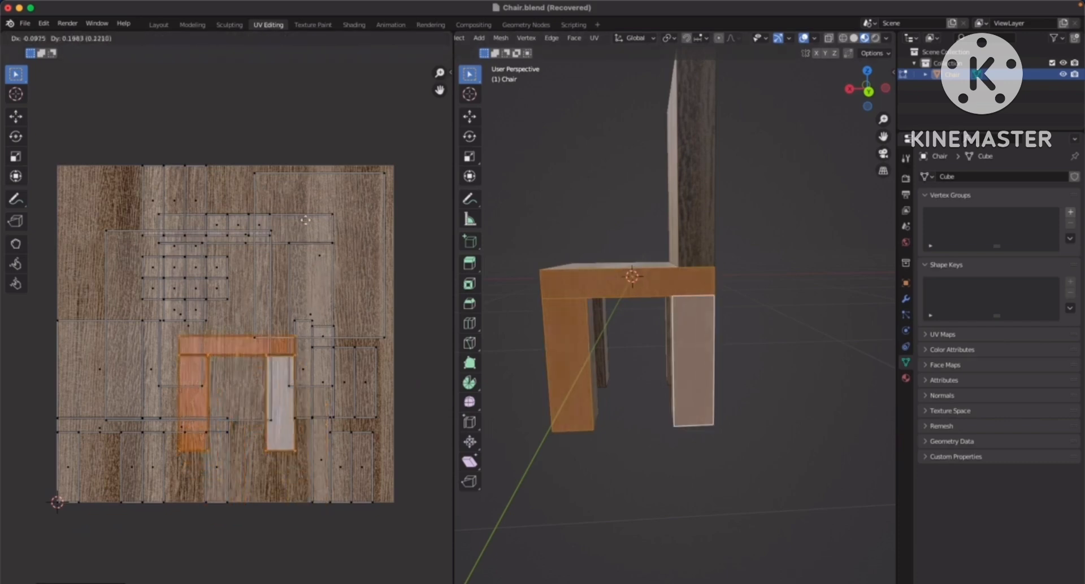
left_click(323, 232)
key("s")
left_click(344, 214)
Select all rear faces of the backrest, seat and legs, then enlarge their UVs and centre them on the wood texture
left_click(613, 210)
middle_click_drag(675, 219, 701, 318)
left_click(701, 318)
left_click(650, 327, "shift")
left_click(636, 376, "shift")
left_click(766, 381, "shift")
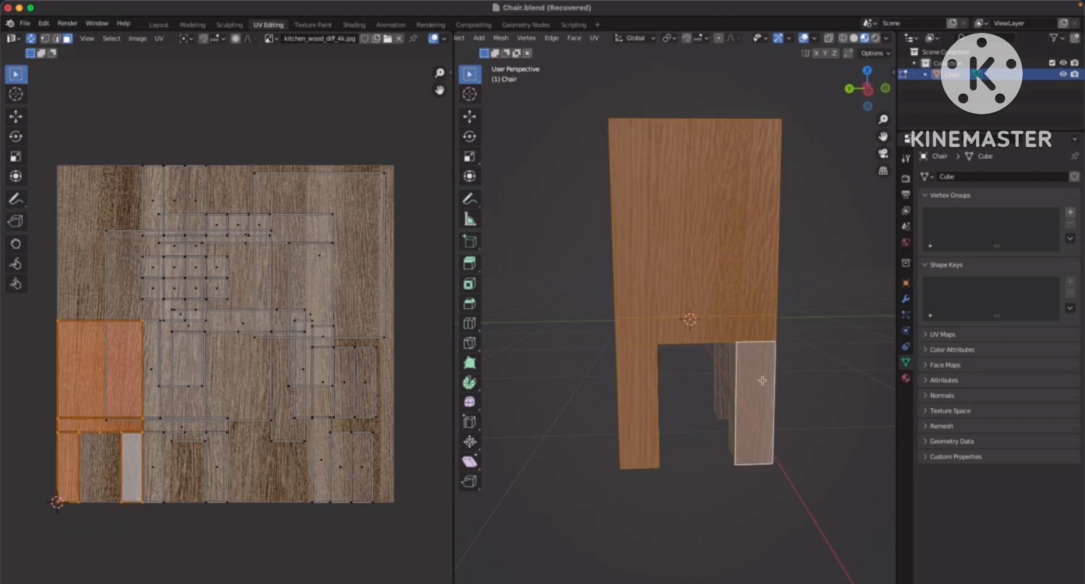
key("g")
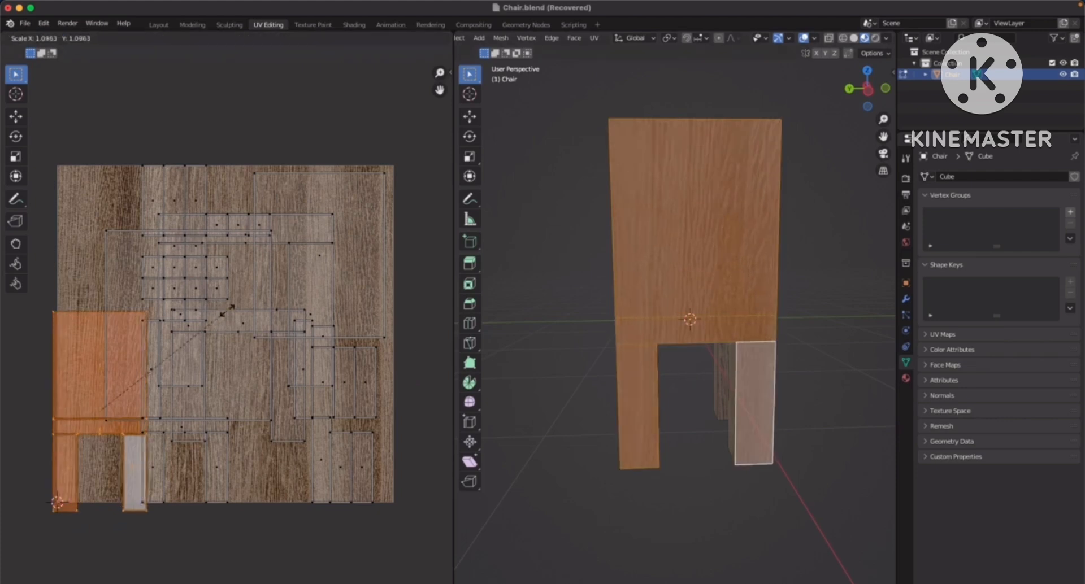
left_click(326, 229)
key("s")
left_click(347, 225)
key("g")
key("x")
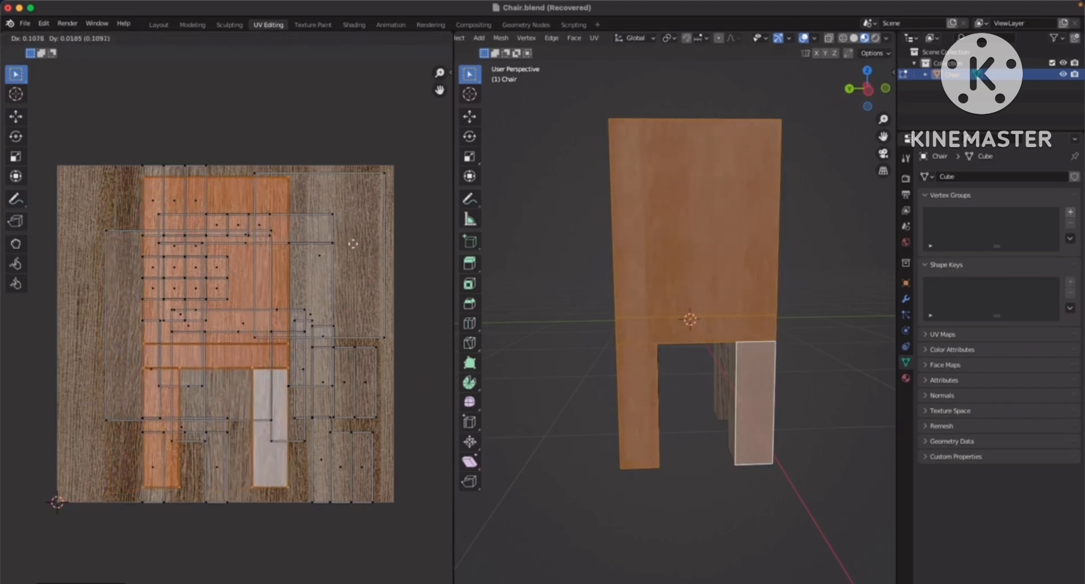
left_click(373, 252)
Select the backrest, seat and leg faces on the chair's opposite side, then enlarge their UVs and move them up inside the texture
left_click(572, 261)
middle_click_drag(572, 262, 641, 257)
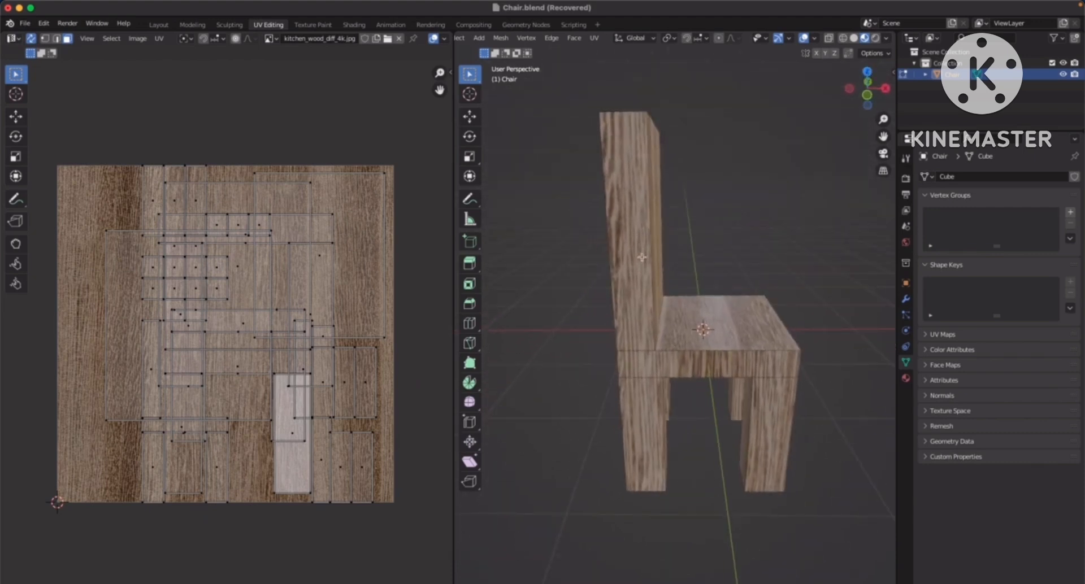
left_click(641, 308)
left_click(665, 364, "shift")
left_click(646, 413, "shift")
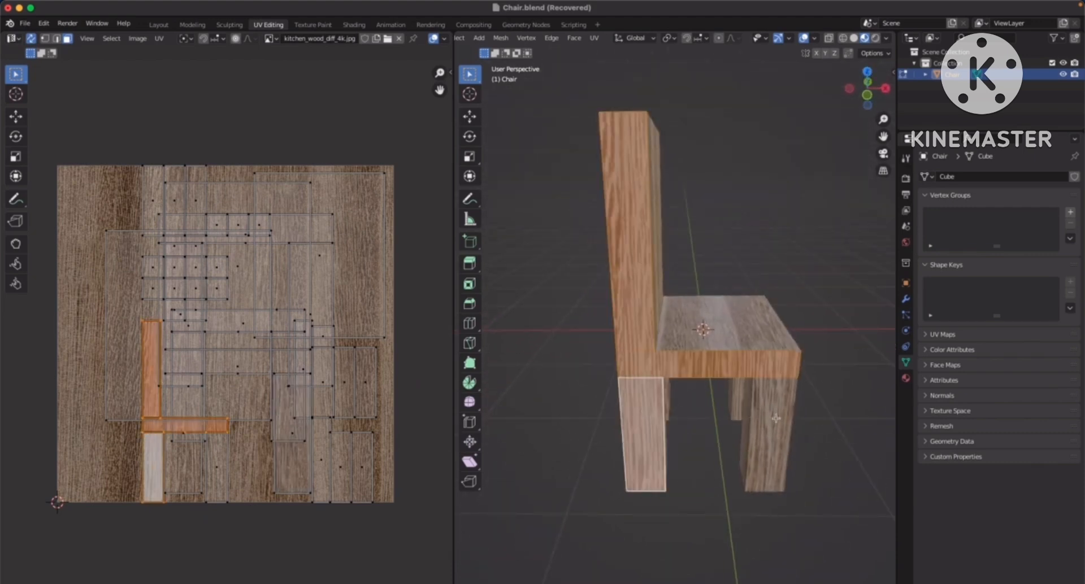
left_click(773, 419, "shift")
middle_click_drag(248, 325, 256, 323)
key("s")
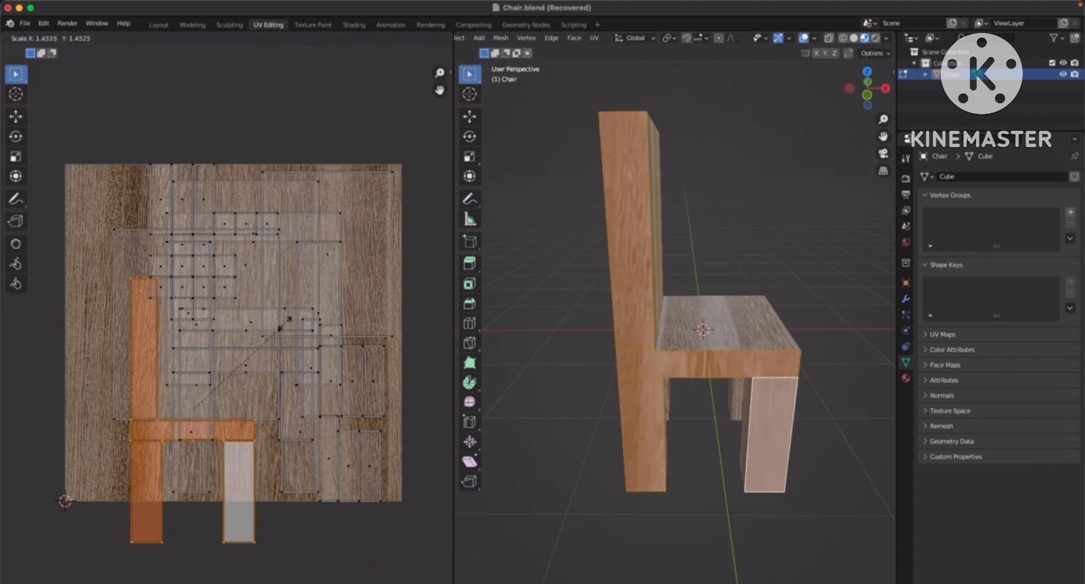
left_click(291, 325)
key("g")
left_click(297, 253)
Compare how the seat's top face and the backrest's front face lie on the wood texture by selecting them alternately
left_click(719, 231)
middle_click_drag(720, 231, 672, 269)
middle_click_drag(752, 251, 679, 251)
left_click(679, 250)
left_click(693, 325)
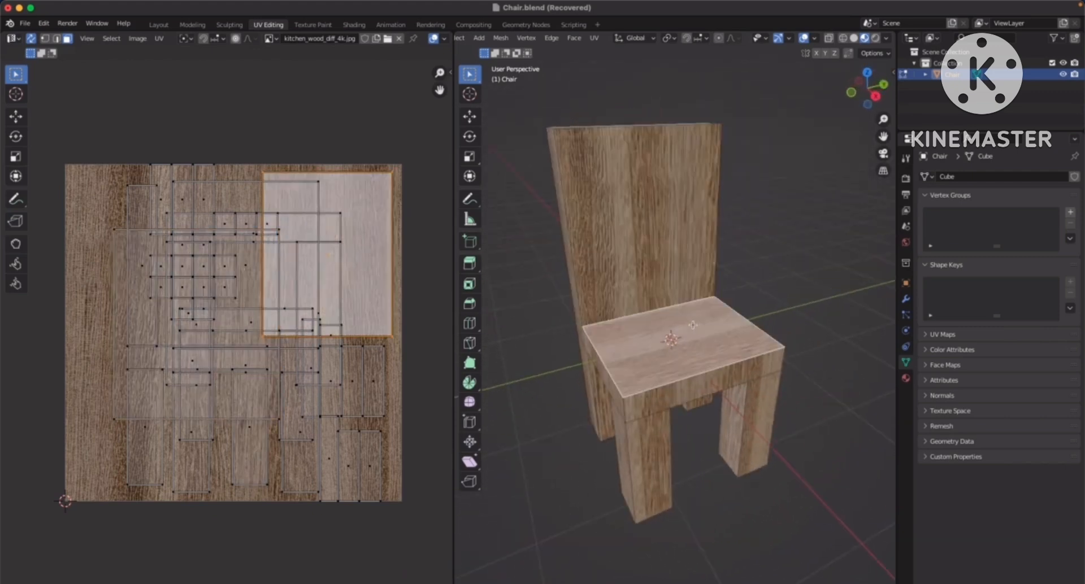
left_click(666, 270)
left_click(693, 324)
left_click(658, 265)
left_click(683, 315)
left_click(656, 261)
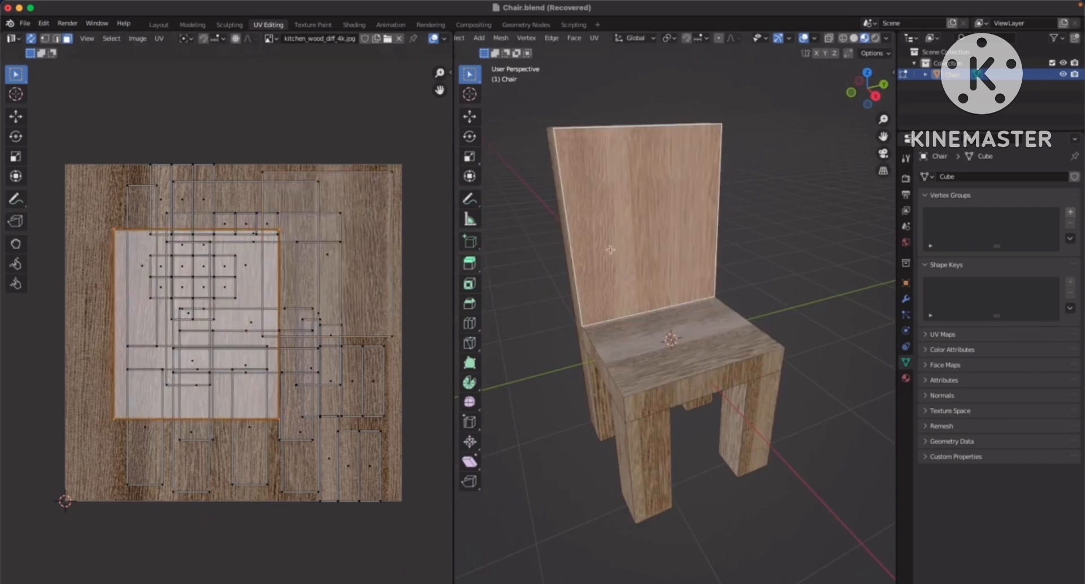
Inspect the wood grain up close where the seat's top face meets the backrest's front face
left_click(685, 320)
left_click(660, 289)
left_click(669, 322)
left_click(650, 263)
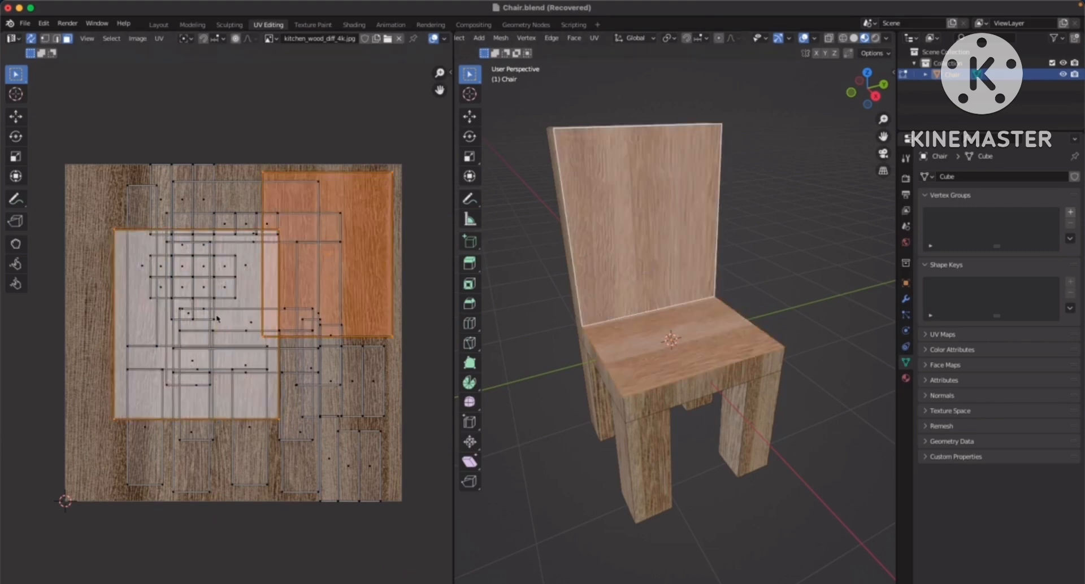
left_click(761, 257)
scroll(699, 328, "up", 6)
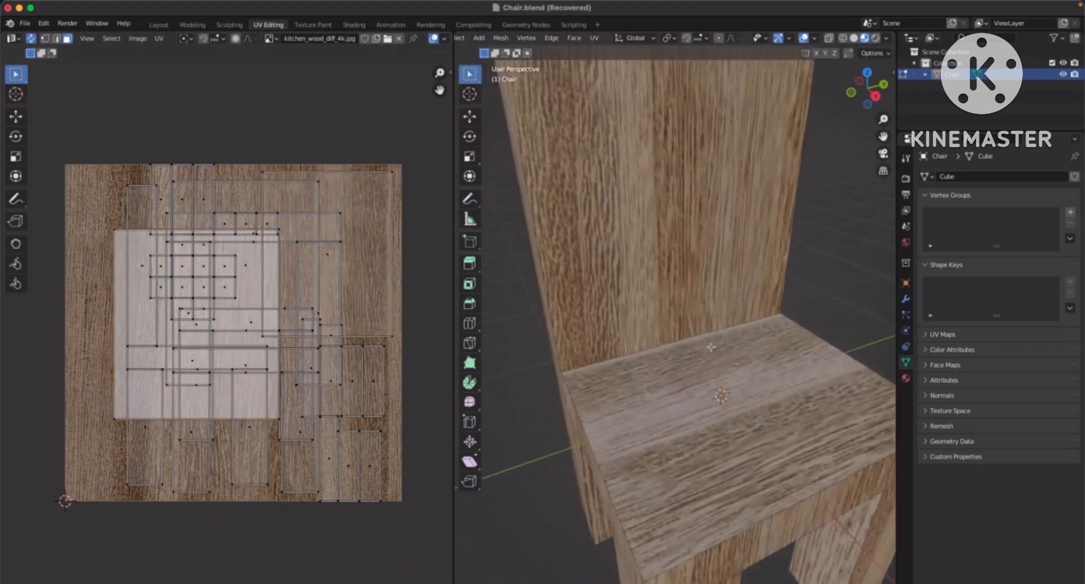
scroll(693, 323, "up", 3)
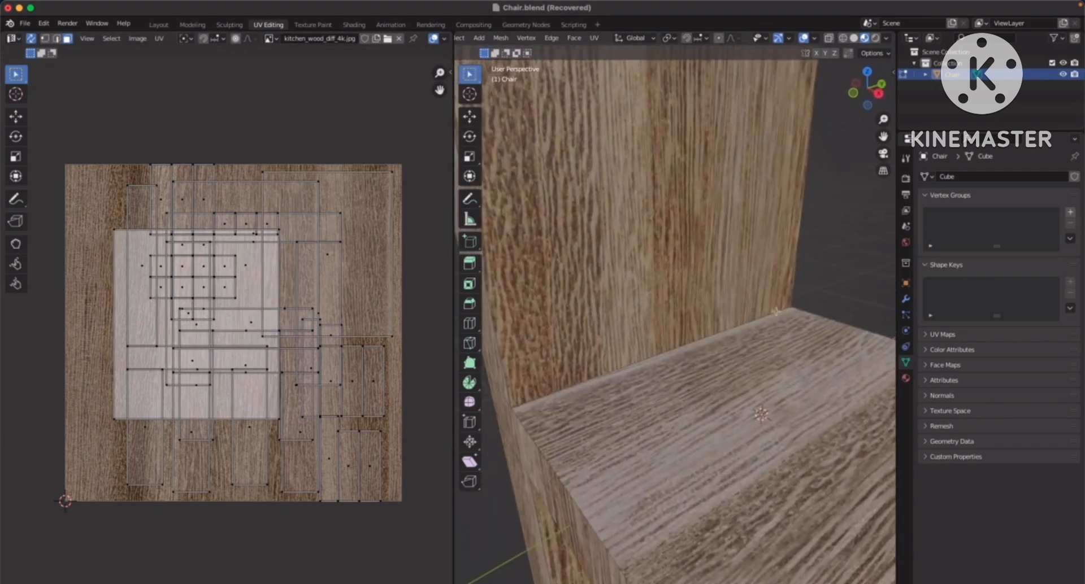
middle_click_drag(632, 379, 674, 407)
Check the seat top's and seat side's UV placement against the wood grain from both sides of the chair
scroll(622, 392, "down", 4)
left_click(654, 305)
left_click(694, 363)
middle_click_drag(698, 361, 727, 414)
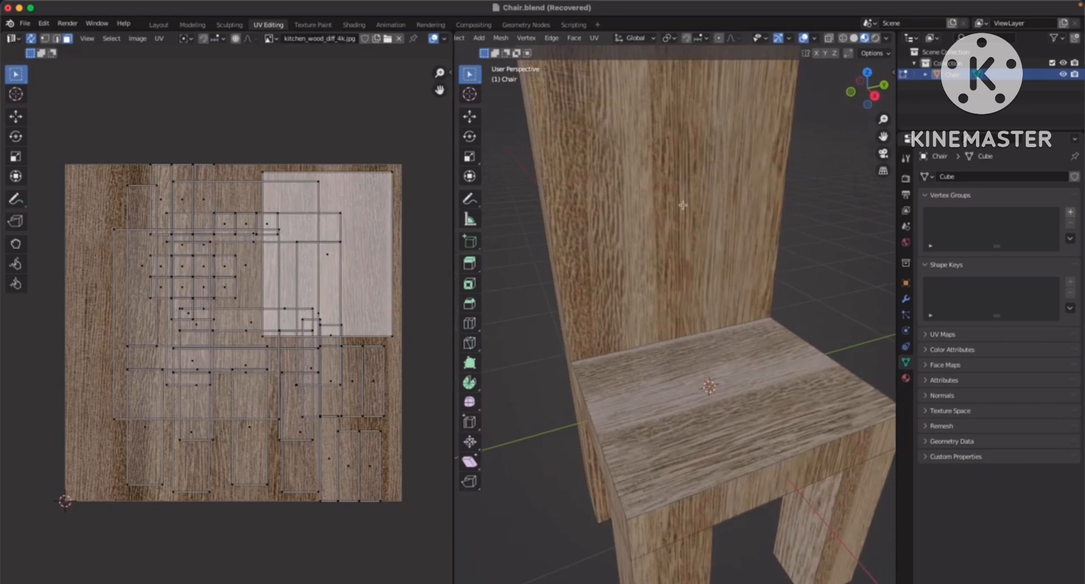
scroll(688, 298, "down", 2)
middle_click_drag(702, 320, 656, 312)
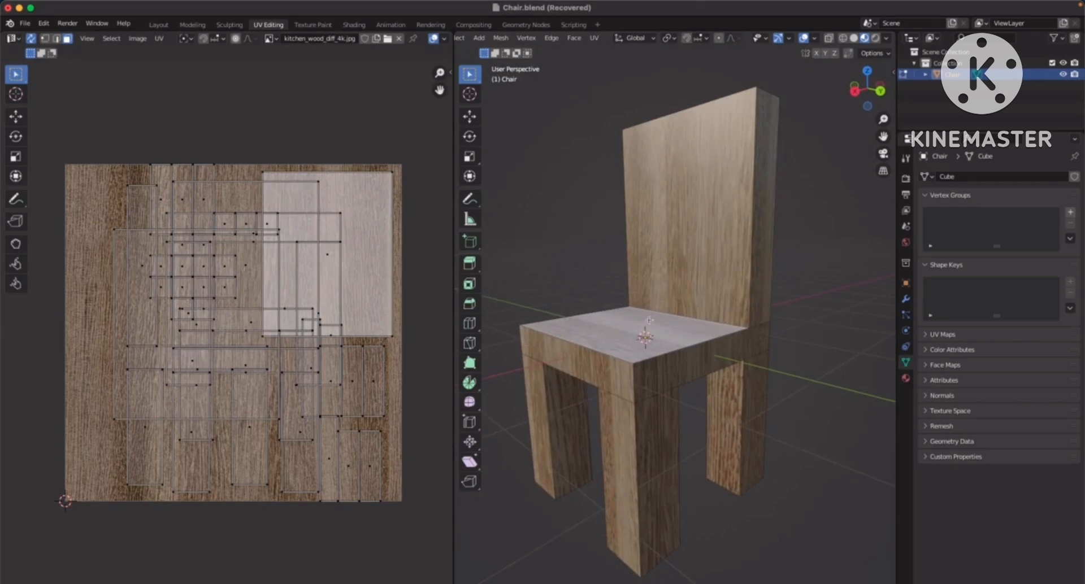
left_click(675, 362)
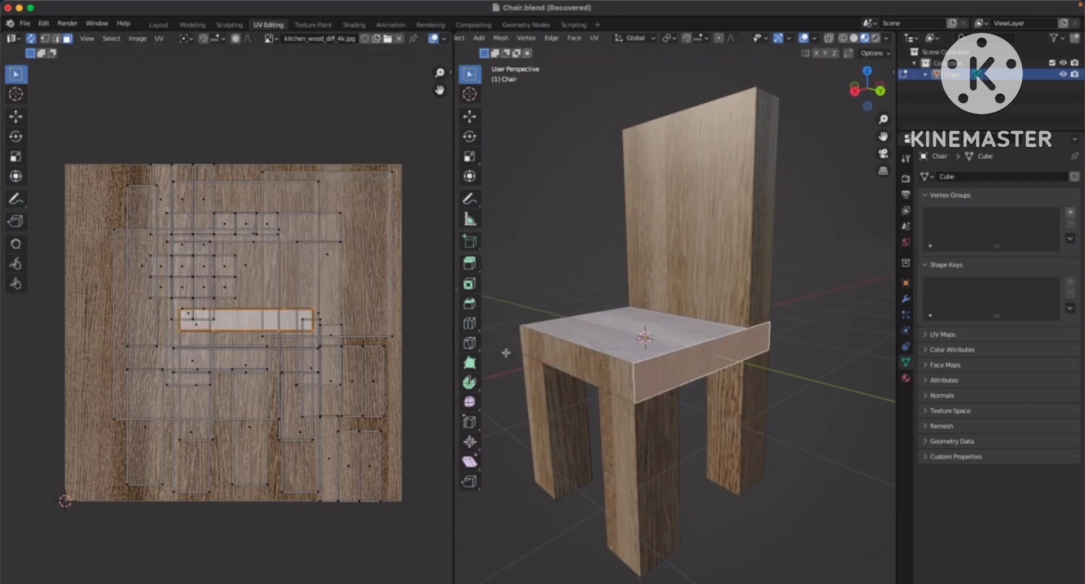
middle_click_drag(734, 307, 831, 311)
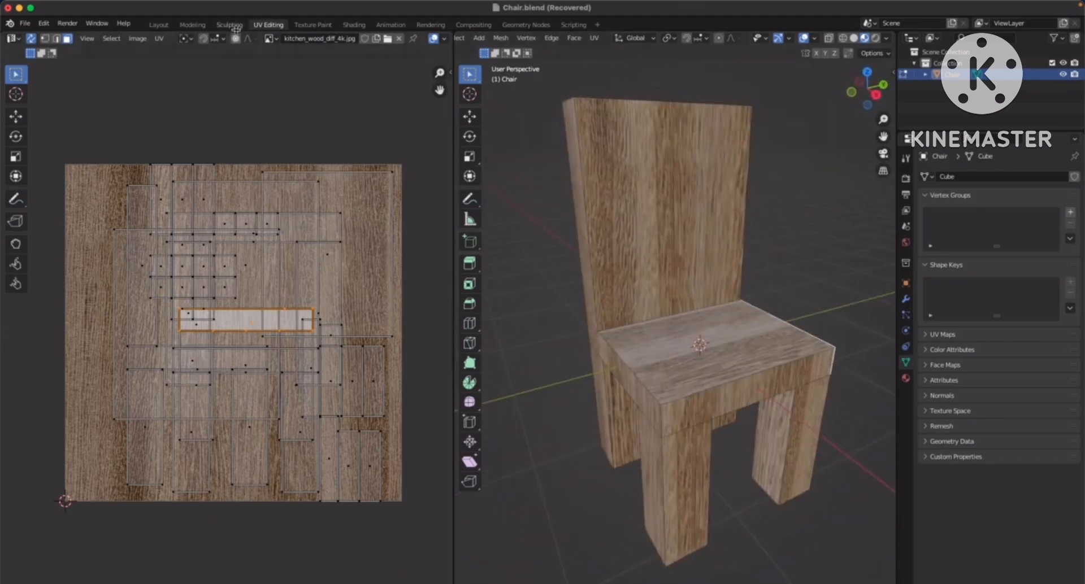
Switch to the Shading workspace and set the Principled BSDF roughness of the Wood material to 0.595
left_click(354, 25)
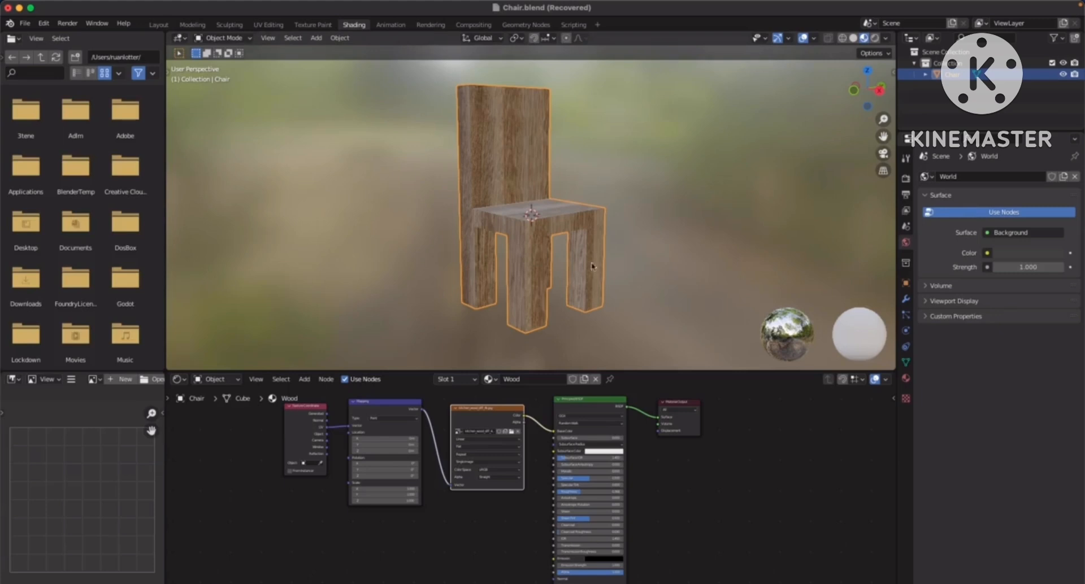
scroll(582, 269, "up", 4)
scroll(655, 455, "up", 5)
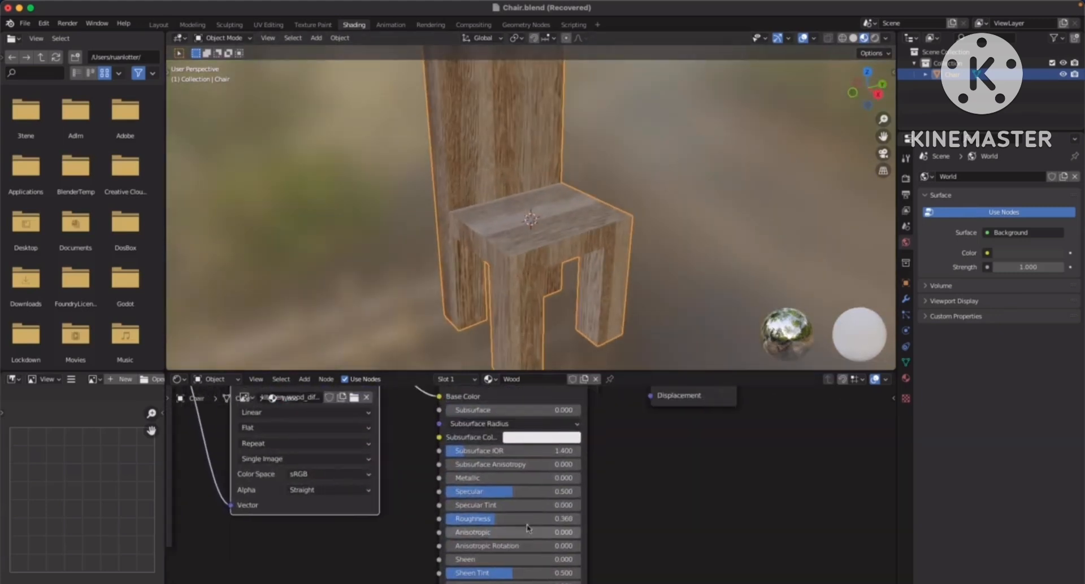
scroll(525, 531, "up", 5, "shift")
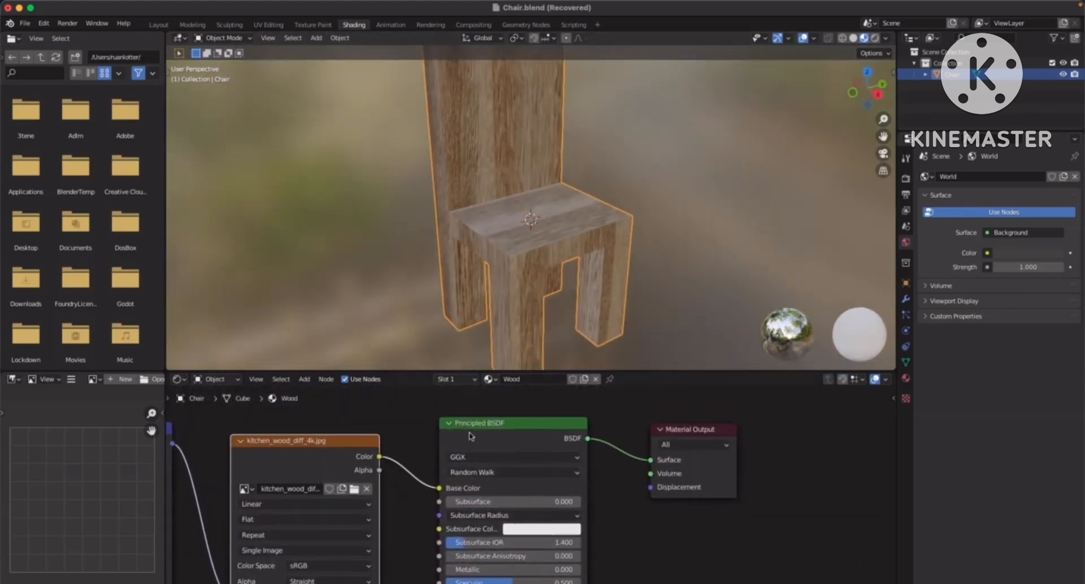
middle_click_drag(576, 532, 564, 458)
scroll(553, 459, "down", 3)
middle_click_drag(548, 261, 559, 219)
scroll(532, 433, "up", 5)
left_click_drag(485, 492, 540, 494)
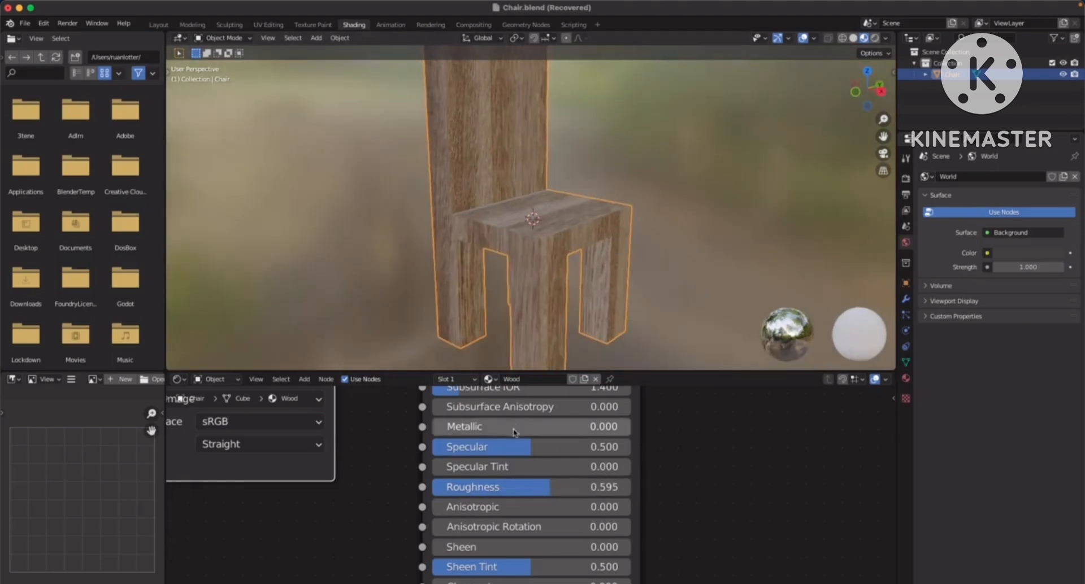
scroll(509, 408, "down", 2)
middle_click_drag(610, 229, 569, 233)
scroll(550, 260, "down", 3)
scroll(541, 443, "down", 5)
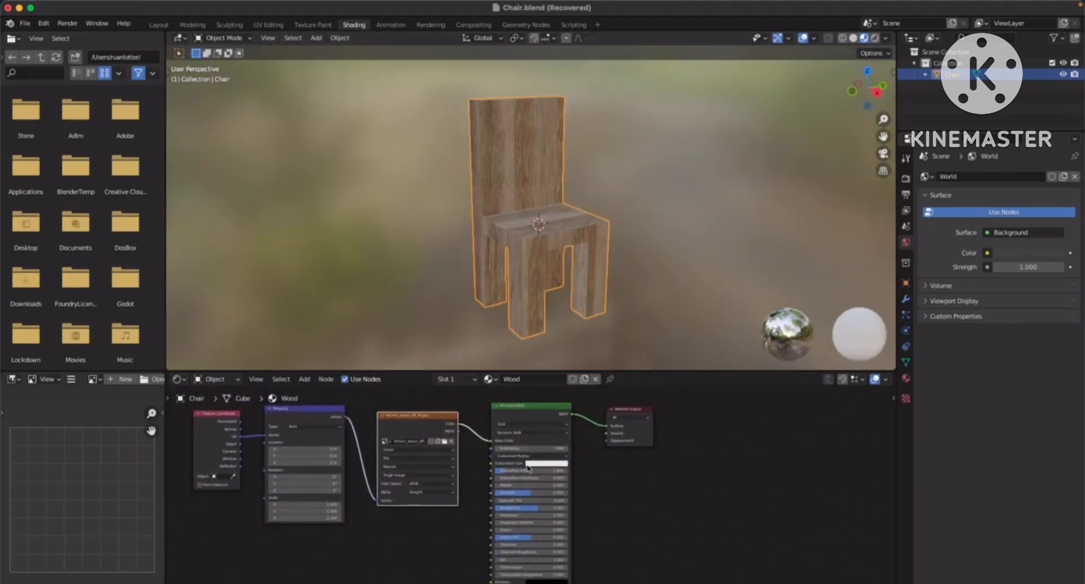
Disconnect the kitchen wood image texture's colour output from the Principled BSDF's Base Color
scroll(529, 468, "up", 3)
scroll(444, 437, "up", 3)
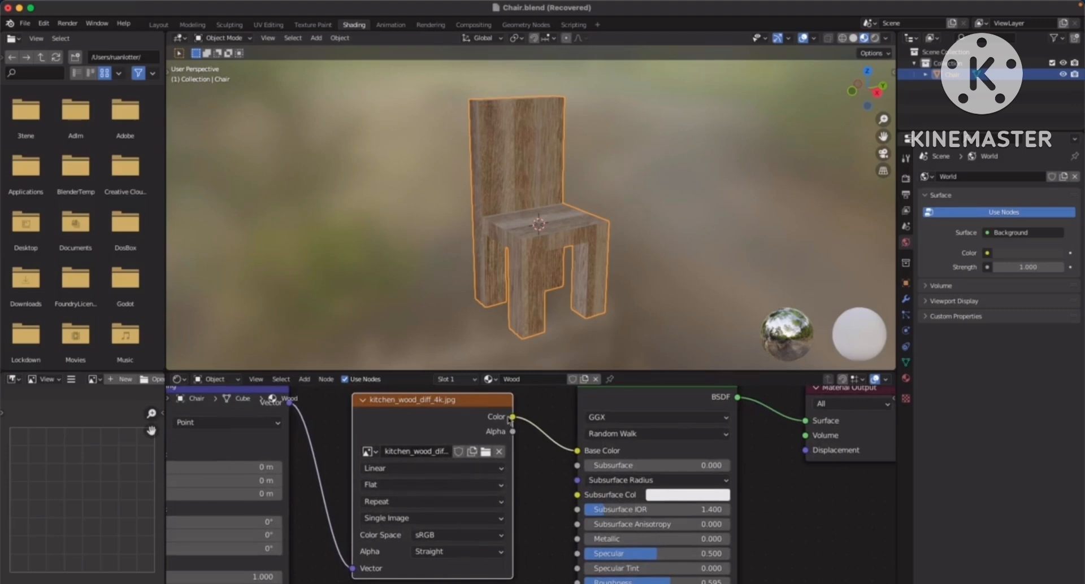
middle_click_drag(603, 455, 537, 473)
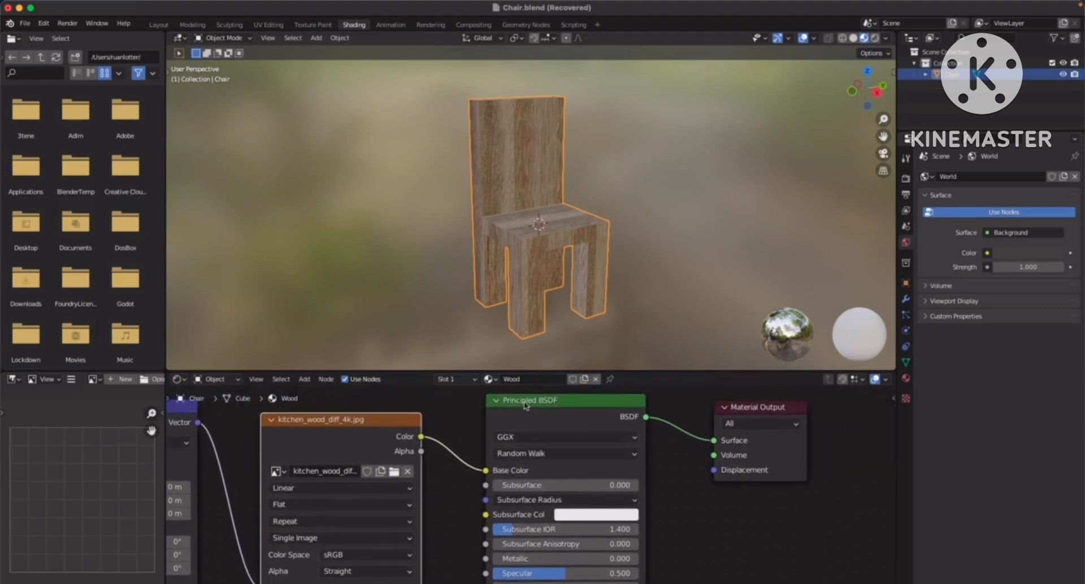
scroll(503, 454, "up", 3)
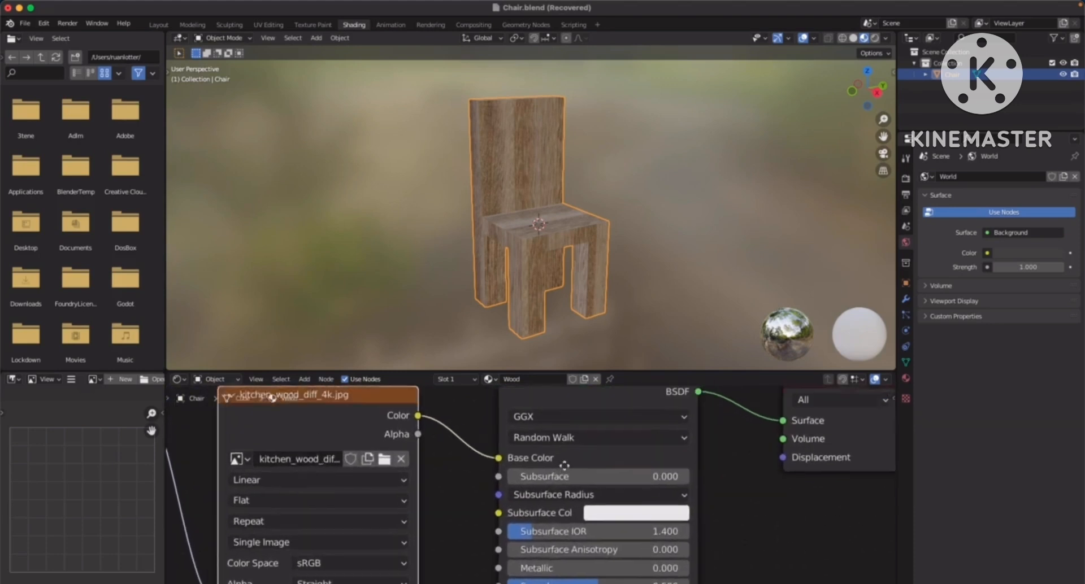
left_click_drag(504, 464, 462, 468)
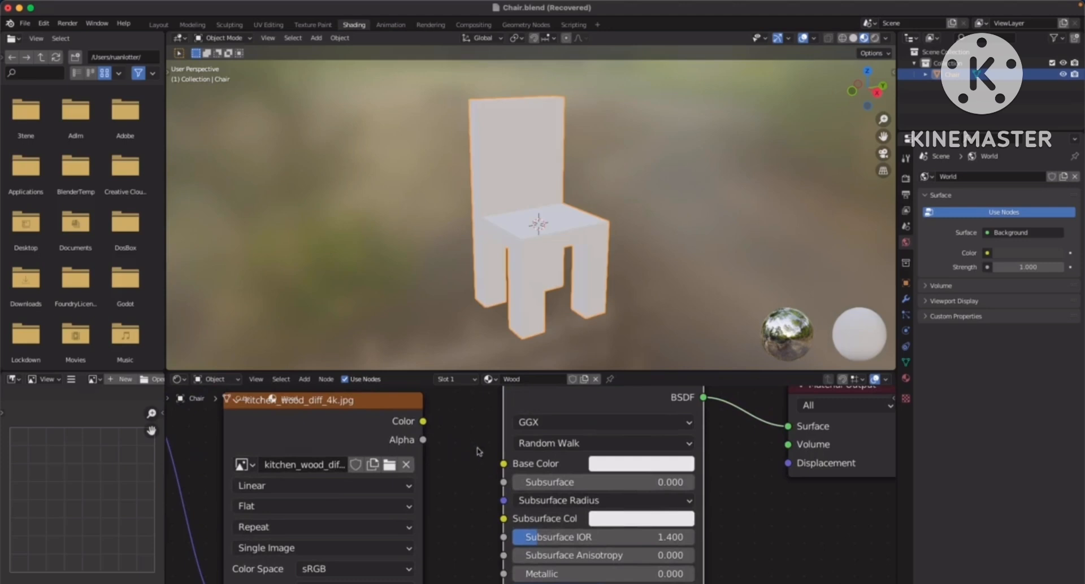
Set the Principled BSDF's Base Color to red with hue 0.998, saturation 1.000 and value 0.800, and deselect the chair
scroll(462, 478, "right", 5)
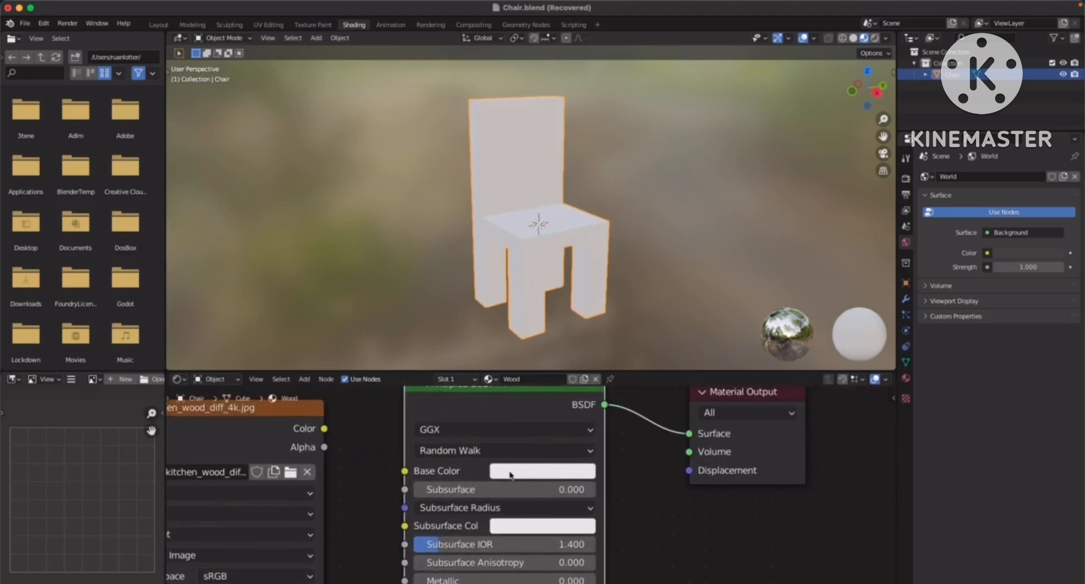
left_click(531, 471)
left_click_drag(572, 275, 574, 371)
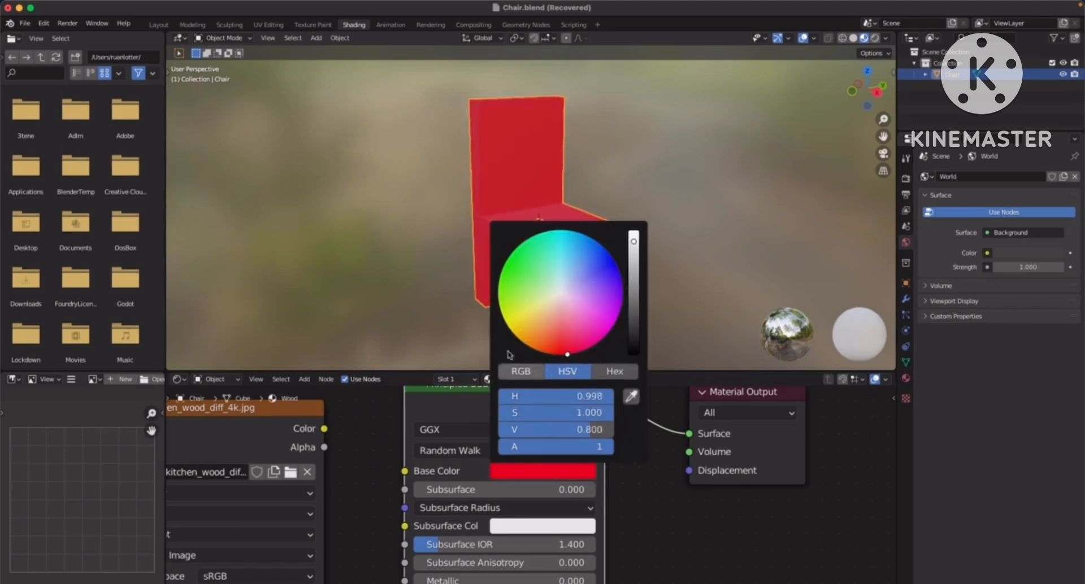
scroll(565, 472, "down", 4)
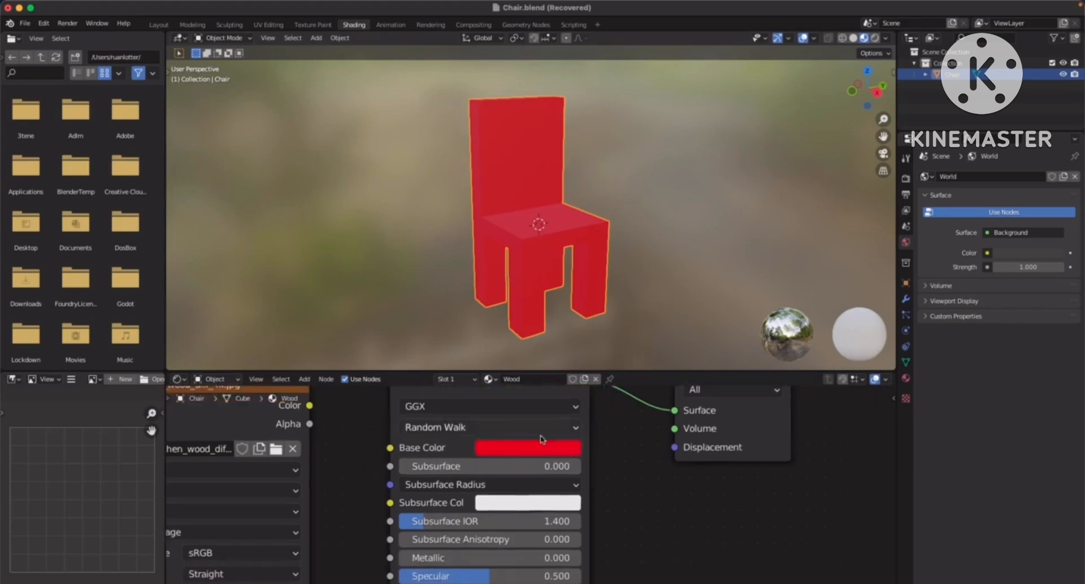
left_click_drag(654, 424, 645, 426)
left_click(615, 243)
middle_click_drag(615, 244, 639, 260)
Reconnect the kitchen wood image texture's colour output to the Principled BSDF's Base Color
scroll(563, 446, "up", 2)
middle_click_drag(466, 451, 605, 475)
middle_click_drag(516, 462, 543, 466)
mouse_move(465, 431)
left_mouse_down()
mouse_move(472, 424)
mouse_move(469, 433)
left_mouse_up()
middle_click_drag(545, 450, 506, 453)
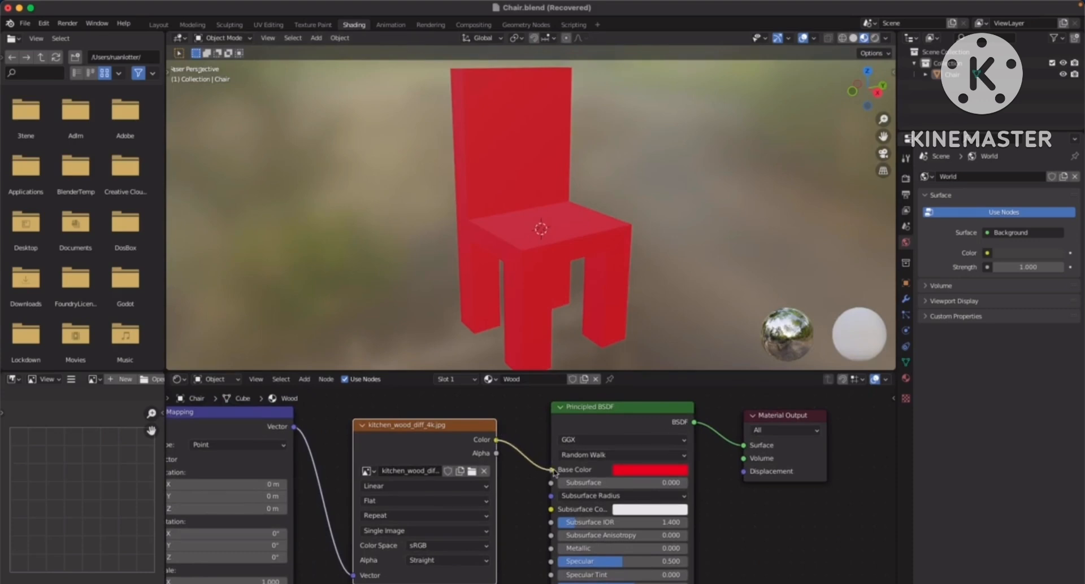
left_click_drag(554, 472, 552, 470)
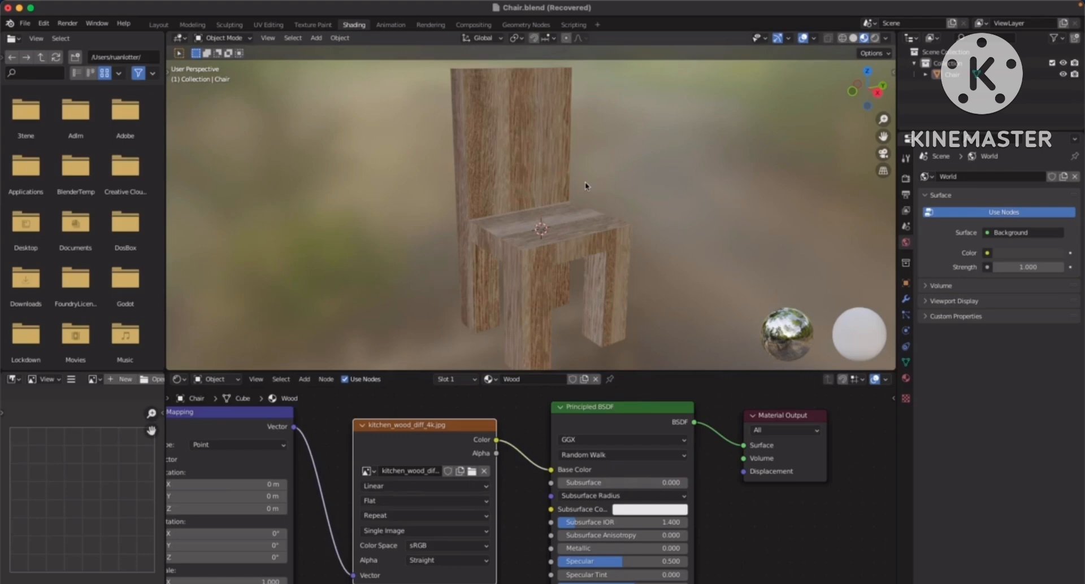
Review the textured chair from several angles along with the Principled BSDF's remaining settings and the full node setup
middle_click_drag(586, 185, 616, 229)
scroll(579, 446, "down", 4)
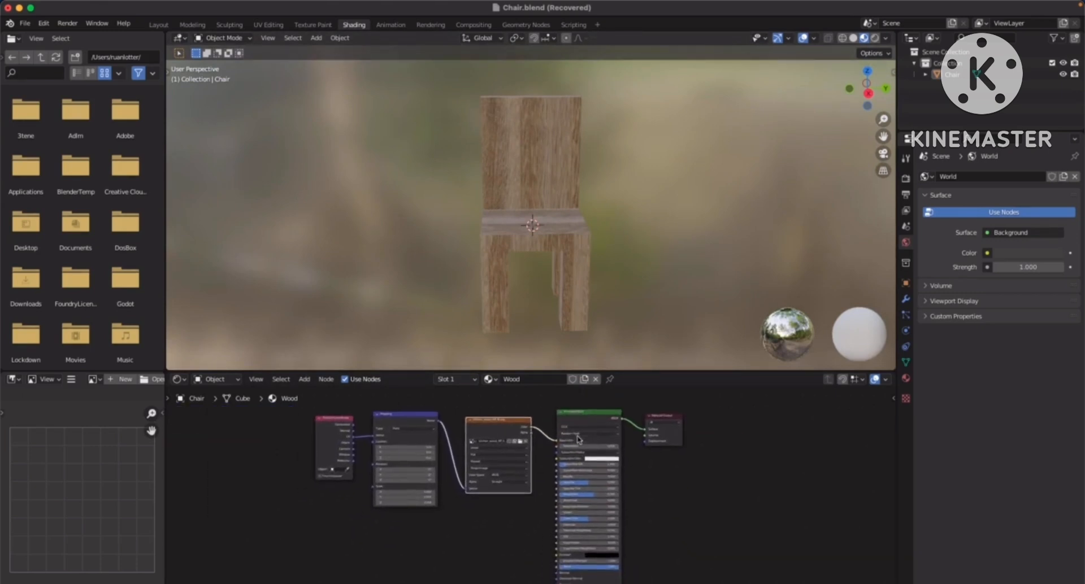
scroll(488, 453, "up", 2)
scroll(488, 454, "up", 5)
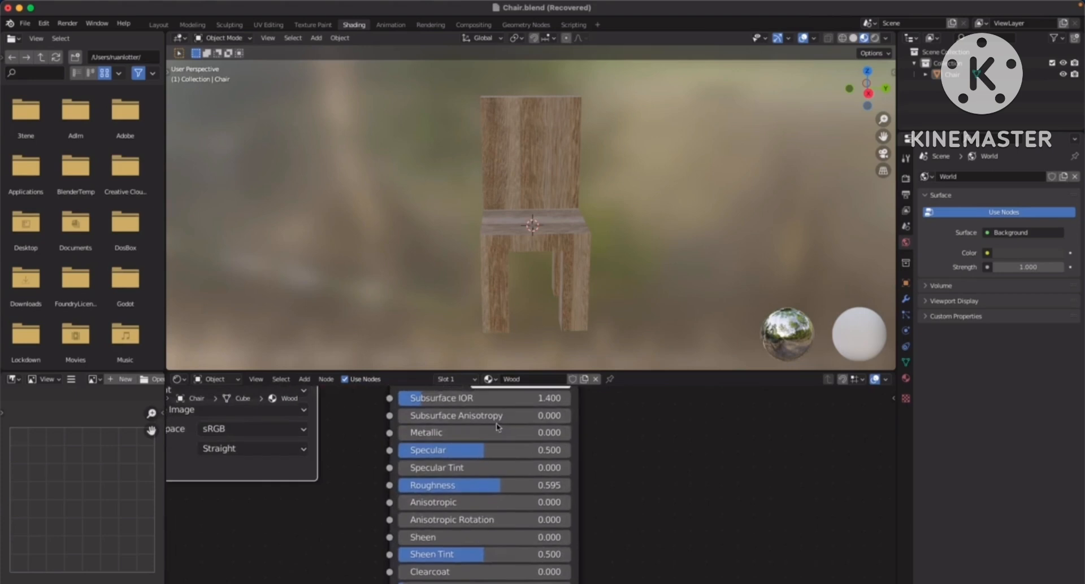
scroll(503, 479, "down", 5)
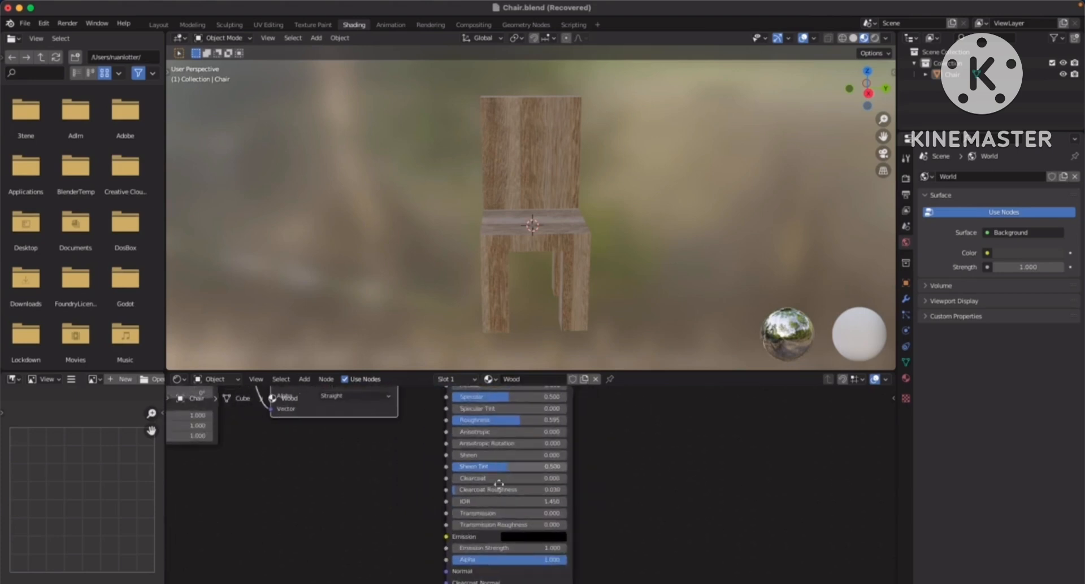
scroll(467, 468, "down", 4)
middle_click_drag(446, 509, 500, 476)
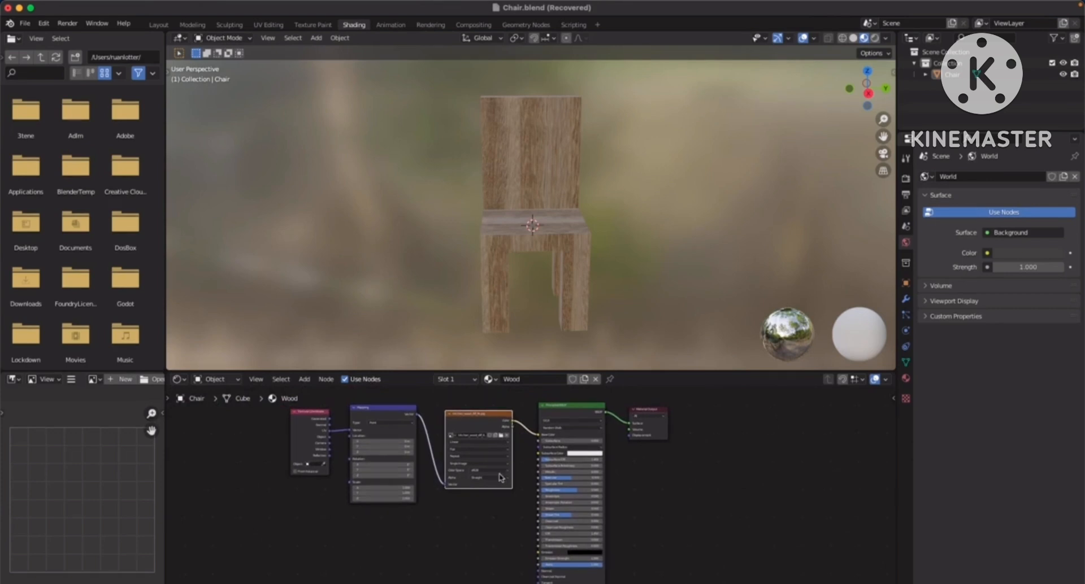
middle_click_drag(514, 187, 531, 223)
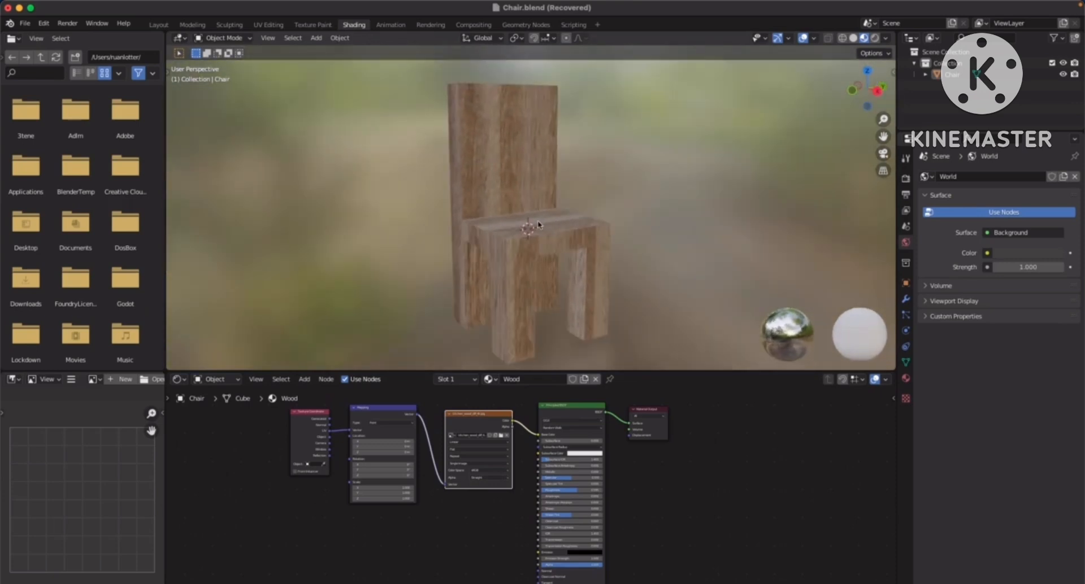
Return to the Layout workspace and show the chair in Material Preview shading
left_click(159, 25)
middle_click_drag(663, 219, 758, 130)
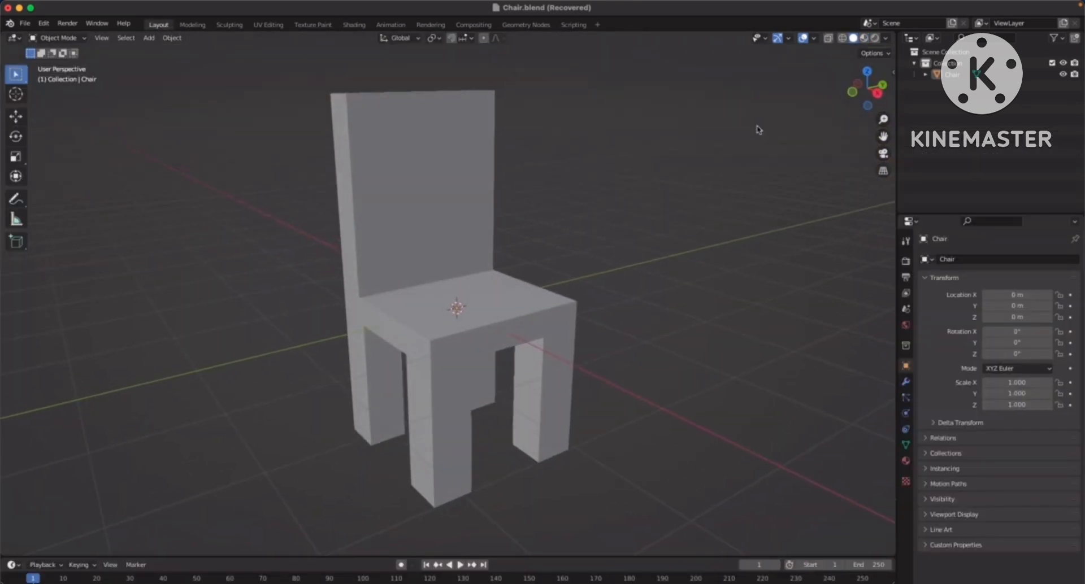
left_click(865, 38)
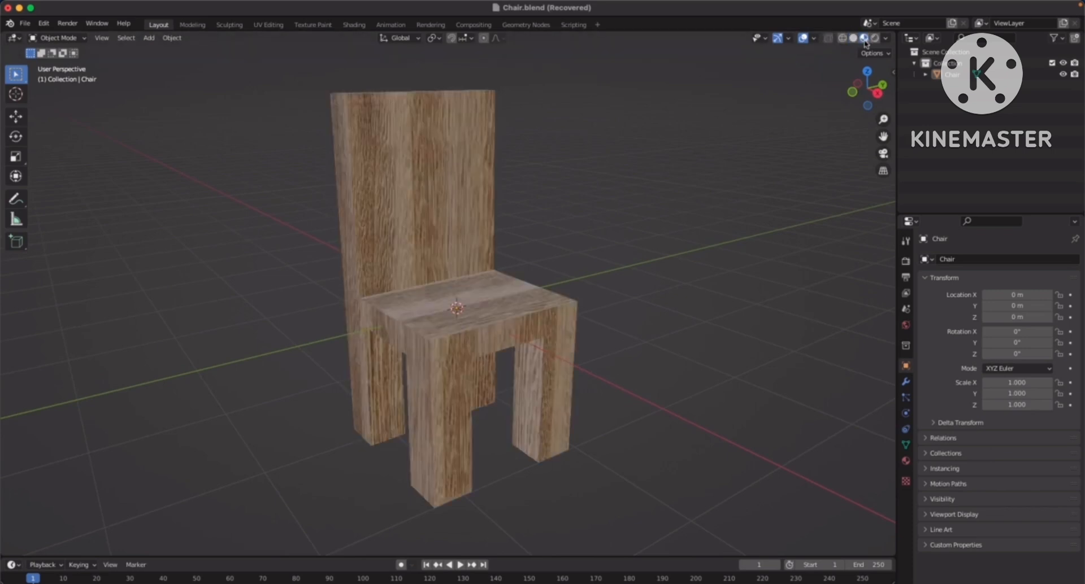
middle_click_drag(699, 155, 615, 226)
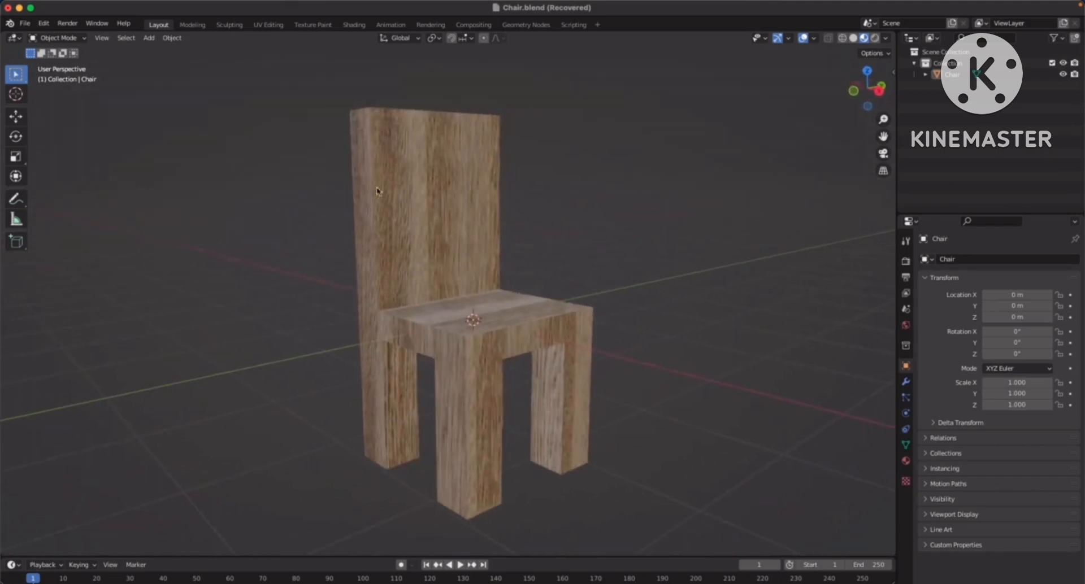
Save the chair project as Chair.blend
left_click(25, 23)
left_click(44, 99)
middle_click_drag(626, 246, 661, 235)
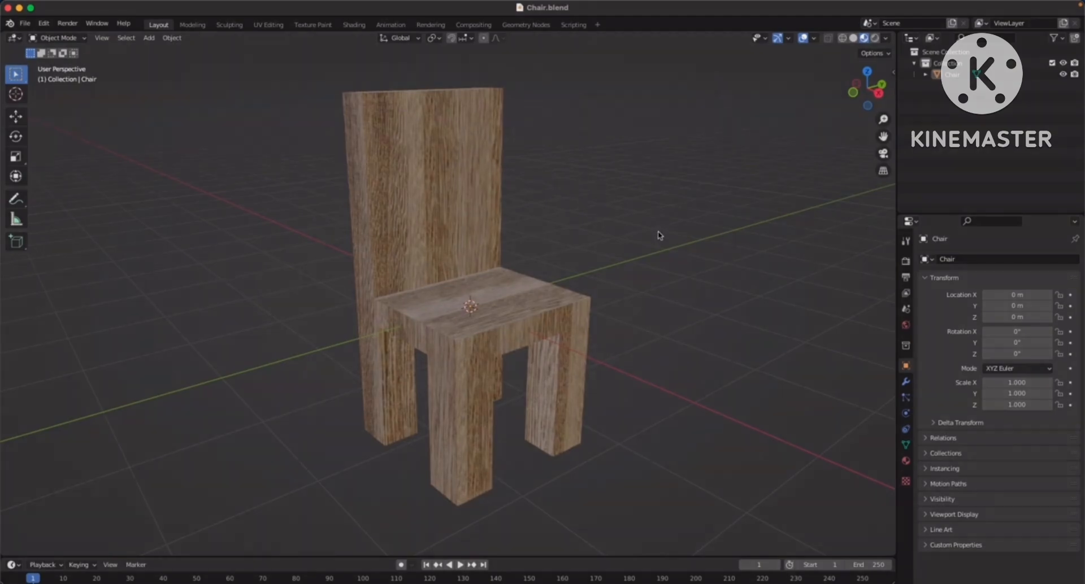